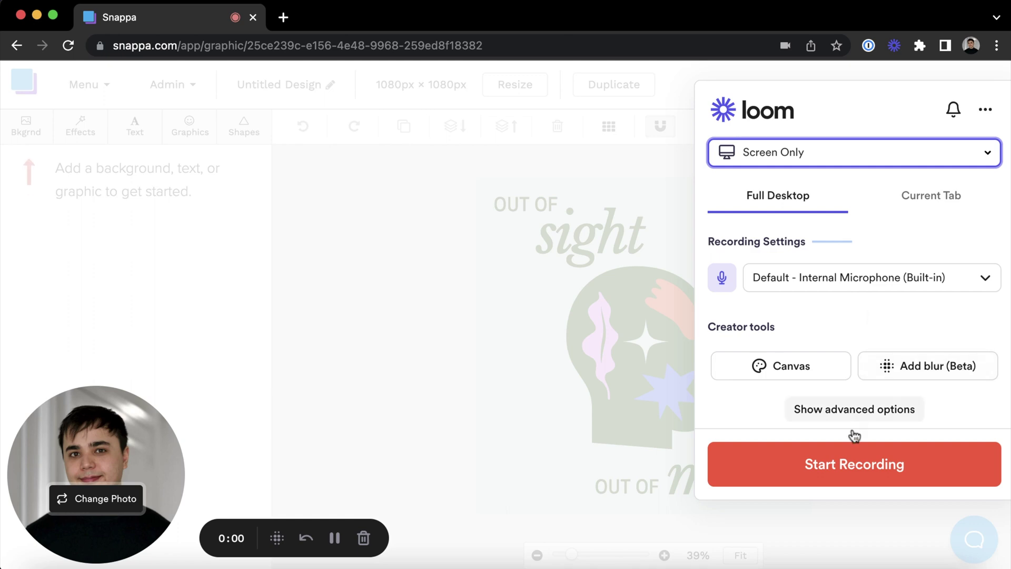
Start the Loom recording and set the head graphic's fill colour to #000000 in Snappa
{"action": "left_click", "coordinate": [854, 453]}
{"action": "left_click", "coordinate": [632, 279]}
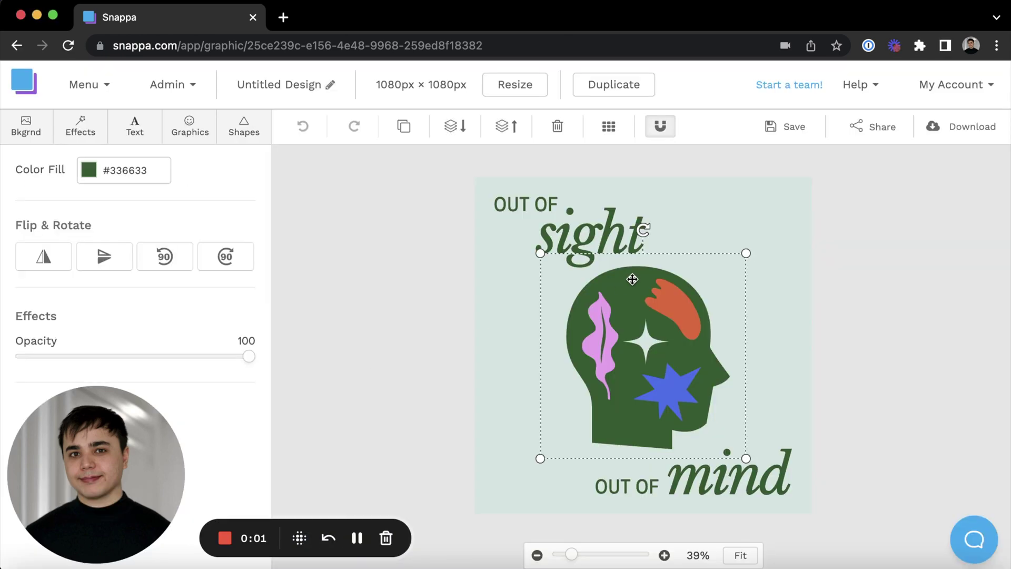
{"action": "left_click", "coordinate": [88, 170]}
{"action": "left_click", "coordinate": [208, 229]}
{"action": "left_click_drag", "start_coordinate": [158, 316], "coordinate": [84, 365]}
{"action": "left_click", "coordinate": [258, 191]}
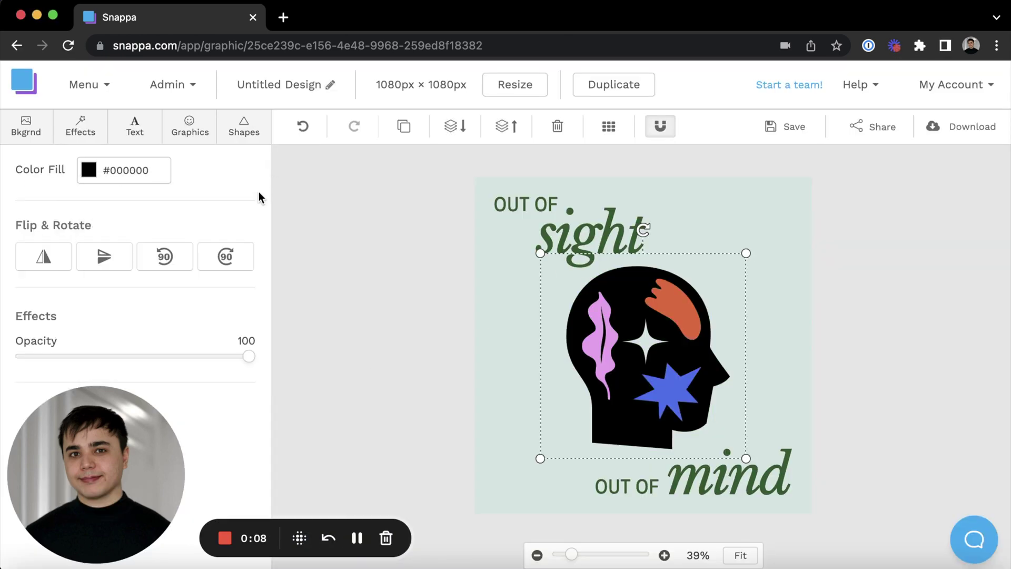
Show the font list for 'sight', then switch to drawing and browse the Team Plan help article
{"action": "left_click", "coordinate": [502, 198]}
{"action": "left_click", "coordinate": [151, 205]}
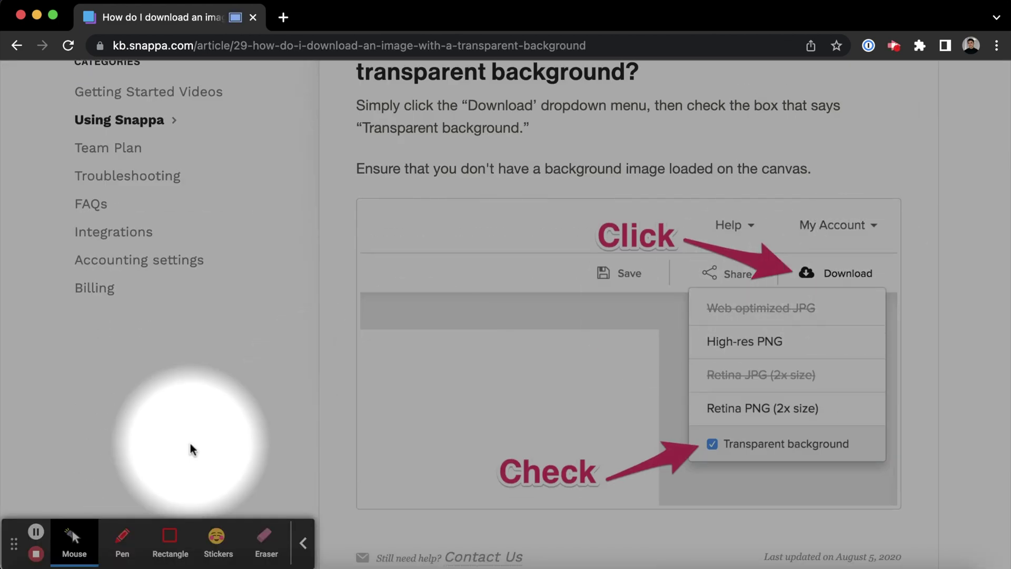
{"action": "left_click", "coordinate": [122, 543]}
{"action": "scroll", "coordinate": [221, 327], "scroll_direction": "up", "scroll_amount": 4}
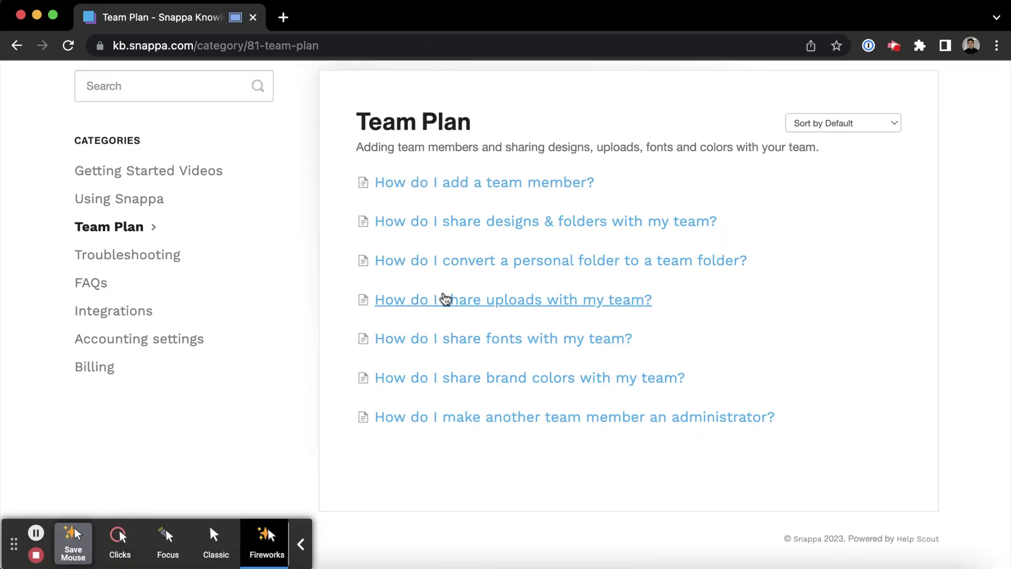
{"action": "left_click", "coordinate": [444, 296]}
{"action": "scroll", "coordinate": [444, 296], "scroll_direction": "down", "scroll_amount": 5}
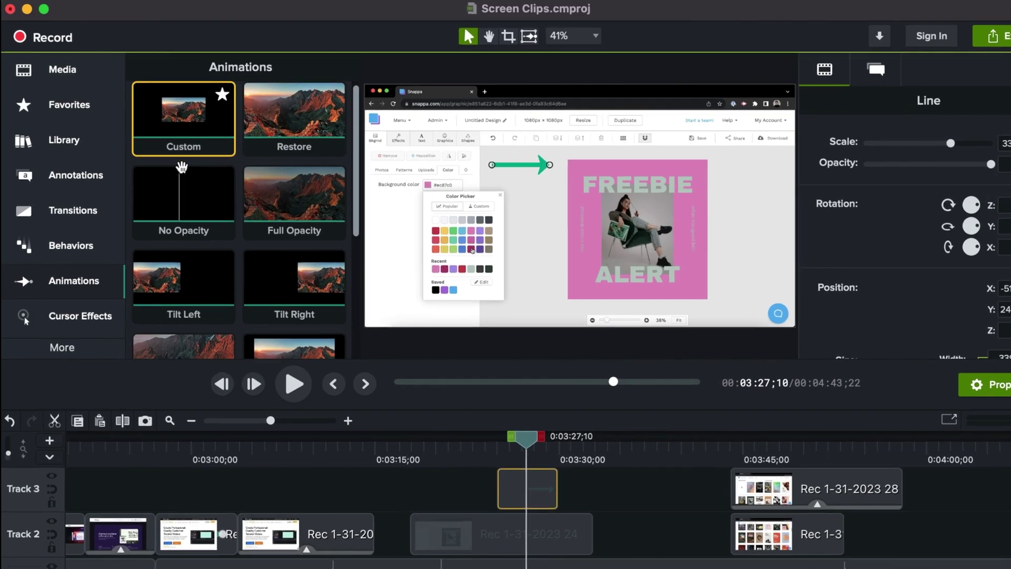
Review the Snappa clip on the Camtasia timeline and drag out a new capture region
{"action": "scroll", "coordinate": [232, 222], "scroll_direction": "down", "scroll_amount": 3}
{"action": "scroll", "coordinate": [230, 226], "scroll_direction": "up", "scroll_amount": 4}
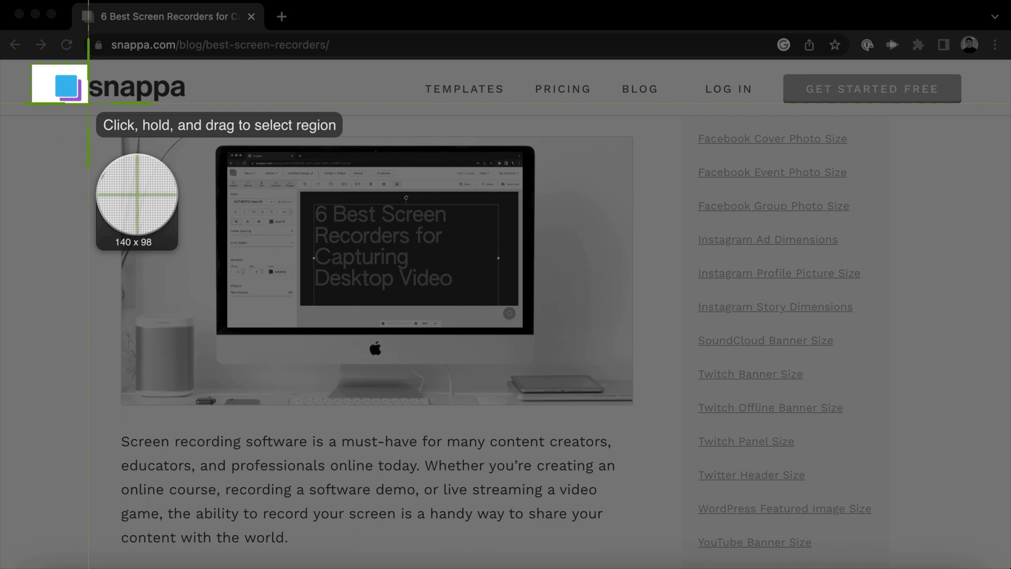
{"action": "left_click_drag", "start_coordinate": [32, 64], "coordinate": [699, 548]}
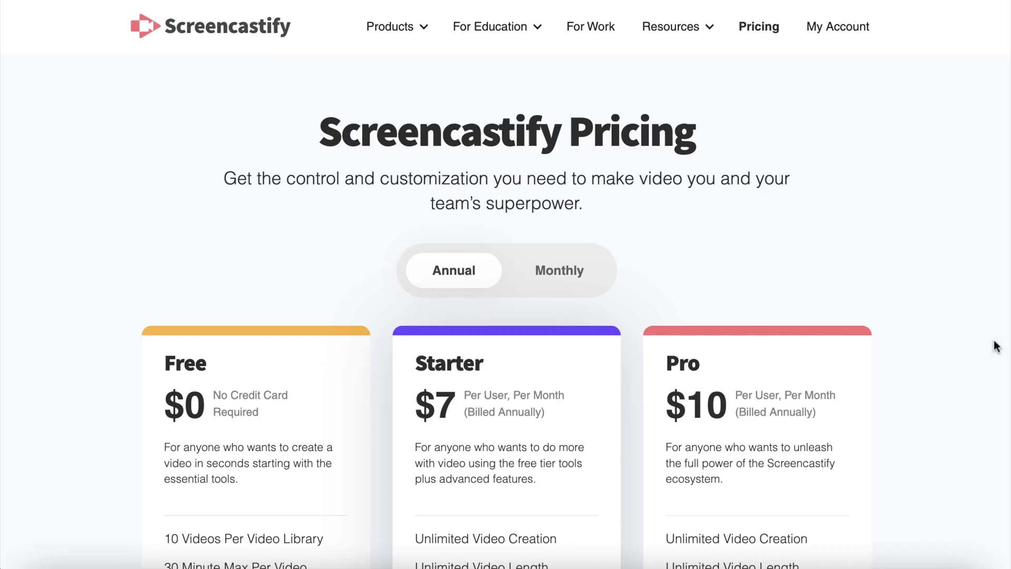
Scroll through the pricing tiers (Free $0, Starter $7, Pro $10) and the editor feature page
{"action": "scroll", "coordinate": [997, 346], "scroll_direction": "down", "scroll_amount": 1}
{"action": "scroll", "coordinate": [997, 346], "scroll_direction": "down", "scroll_amount": 2}
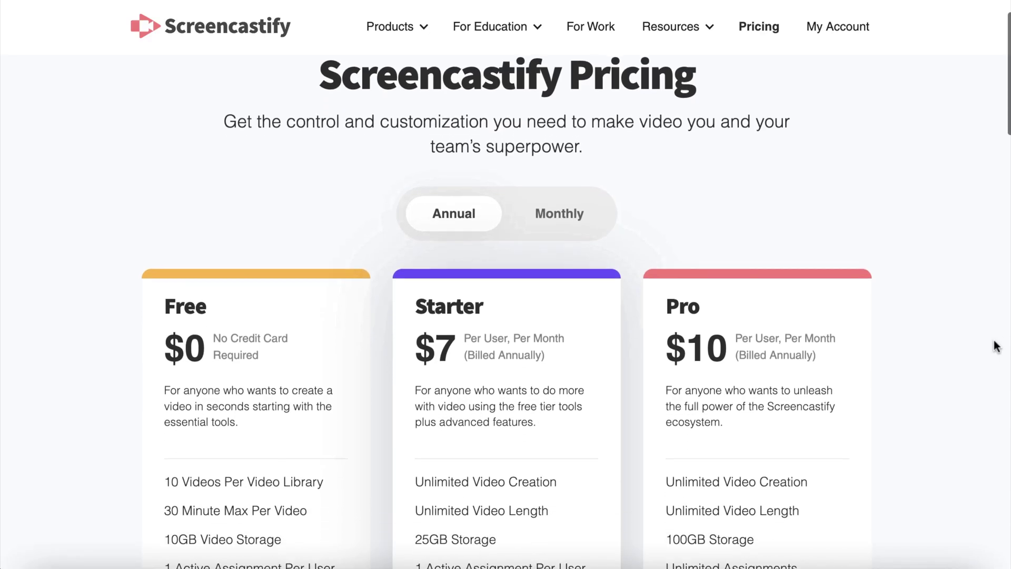
{"action": "scroll", "coordinate": [997, 346], "scroll_direction": "down", "scroll_amount": 2}
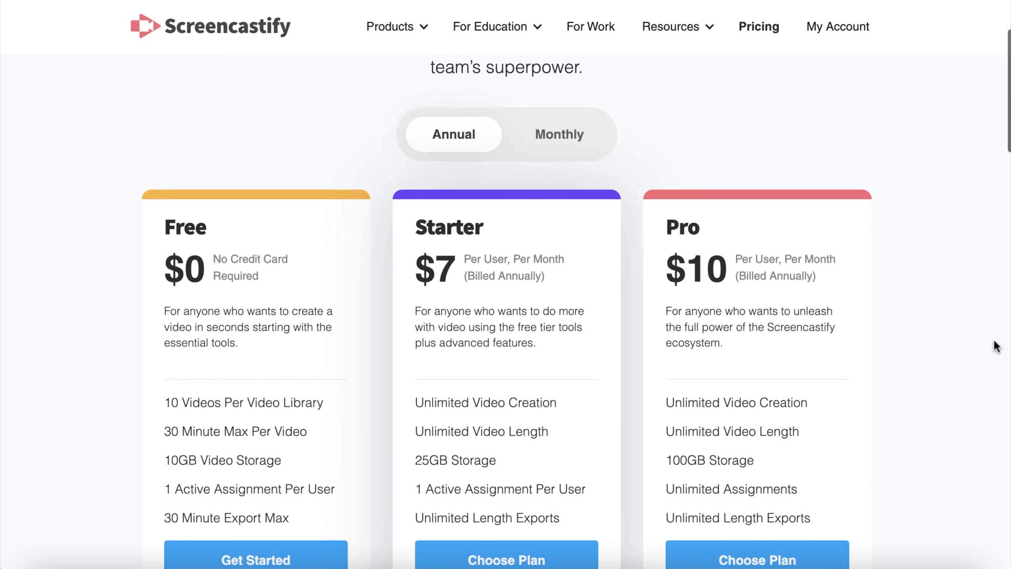
{"action": "scroll", "coordinate": [997, 346], "scroll_direction": "down", "scroll_amount": 2}
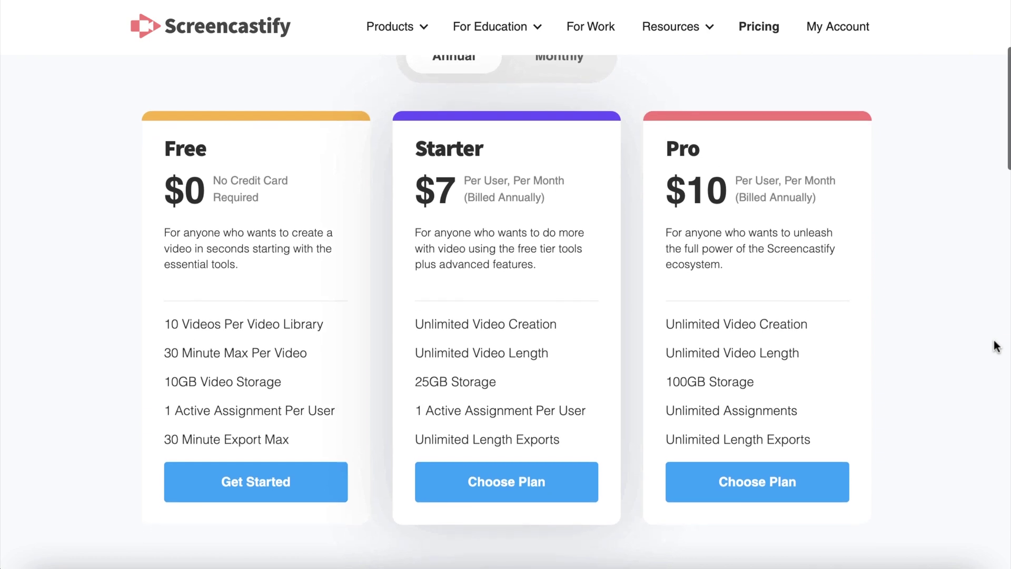
{"action": "scroll", "coordinate": [996, 346], "scroll_direction": "down", "scroll_amount": 1}
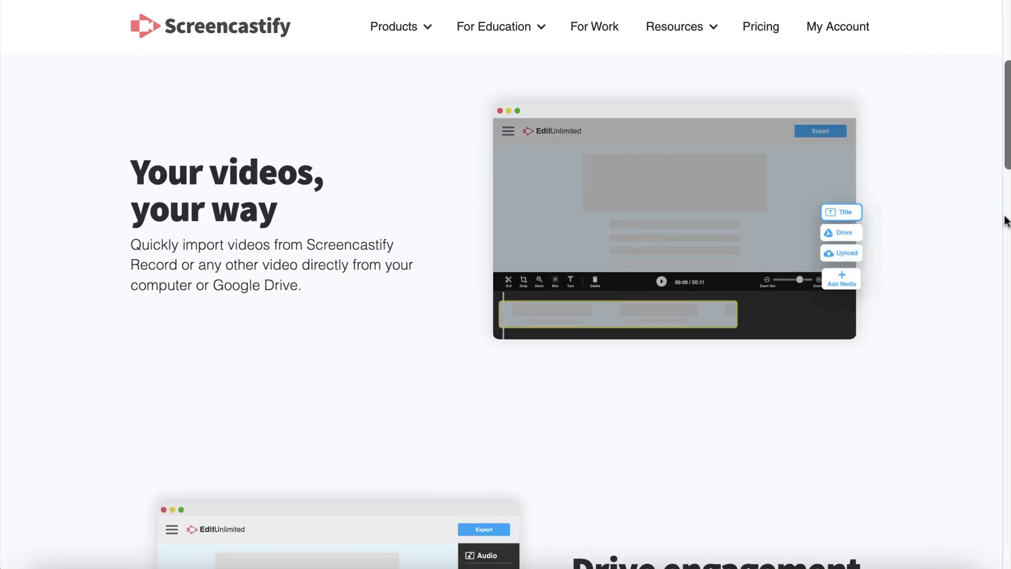
{"action": "scroll", "coordinate": [1004, 220], "scroll_direction": "down", "scroll_amount": 2}
{"action": "scroll", "coordinate": [1004, 220], "scroll_direction": "down", "scroll_amount": 2}
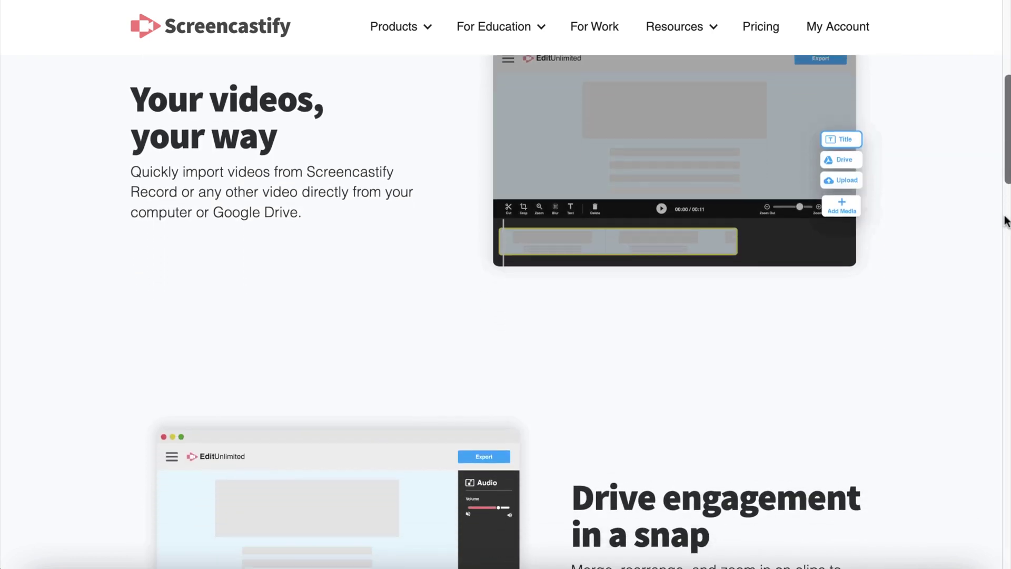
{"action": "scroll", "coordinate": [1004, 220], "scroll_direction": "down", "scroll_amount": 2}
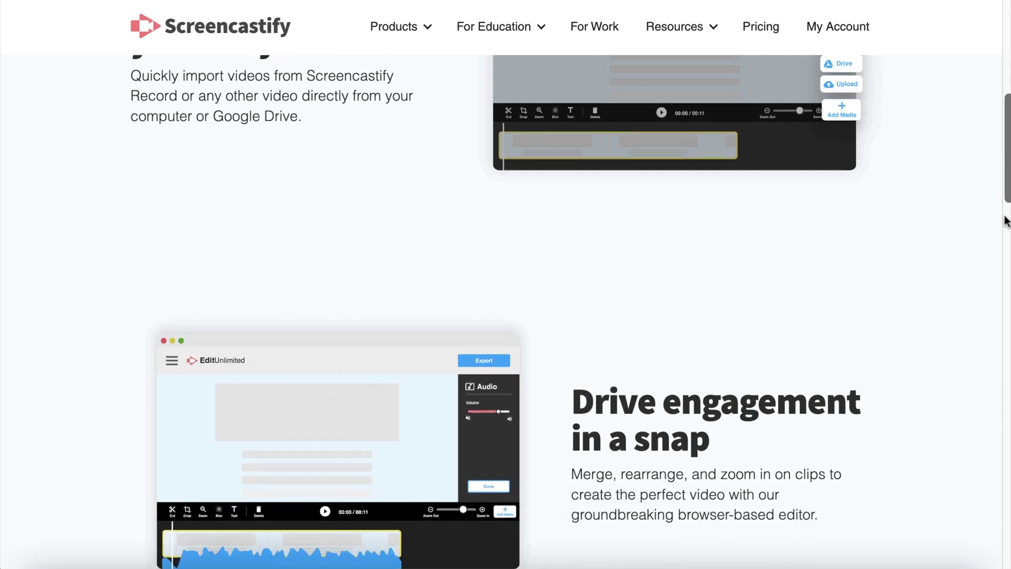
{"action": "scroll", "coordinate": [1004, 220], "scroll_direction": "down", "scroll_amount": 2}
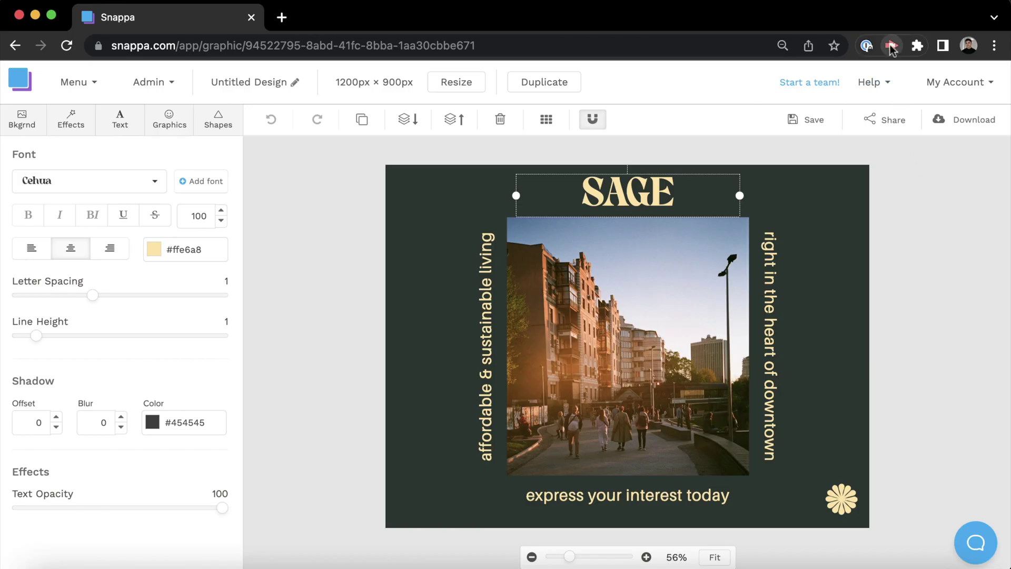
Start a Screencastify recording with the Fireworks click effect and Classic pointer style
{"action": "left_click", "coordinate": [890, 46]}
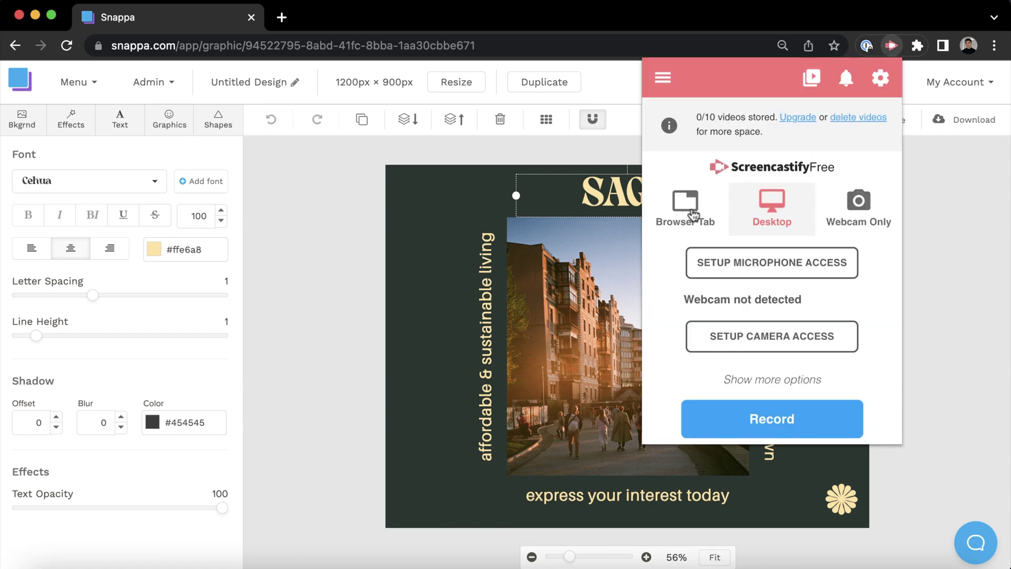
{"action": "left_click", "coordinate": [728, 416]}
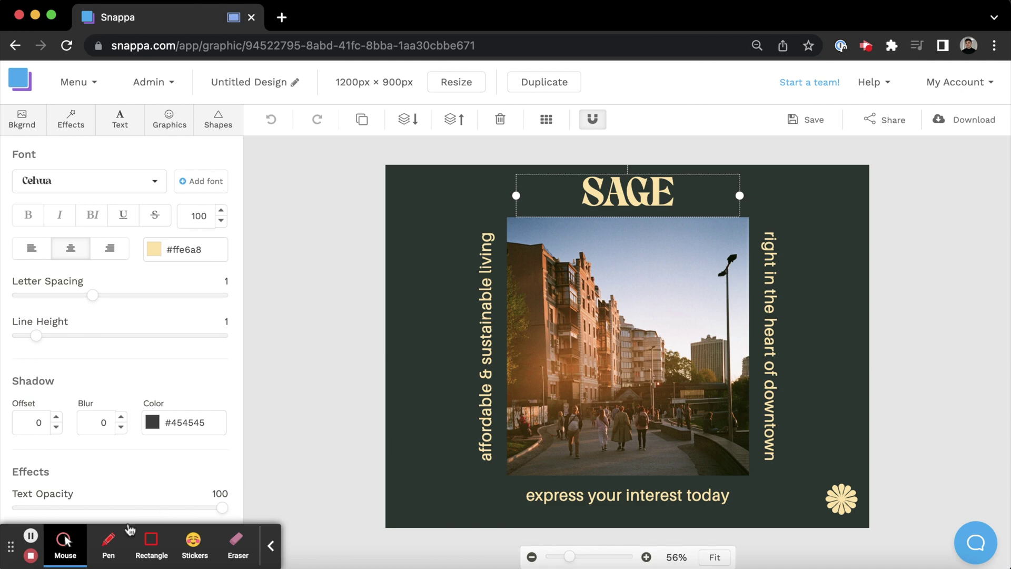
{"action": "left_click", "coordinate": [66, 542]}
{"action": "left_click", "coordinate": [238, 547]}
{"action": "left_click", "coordinate": [270, 426]}
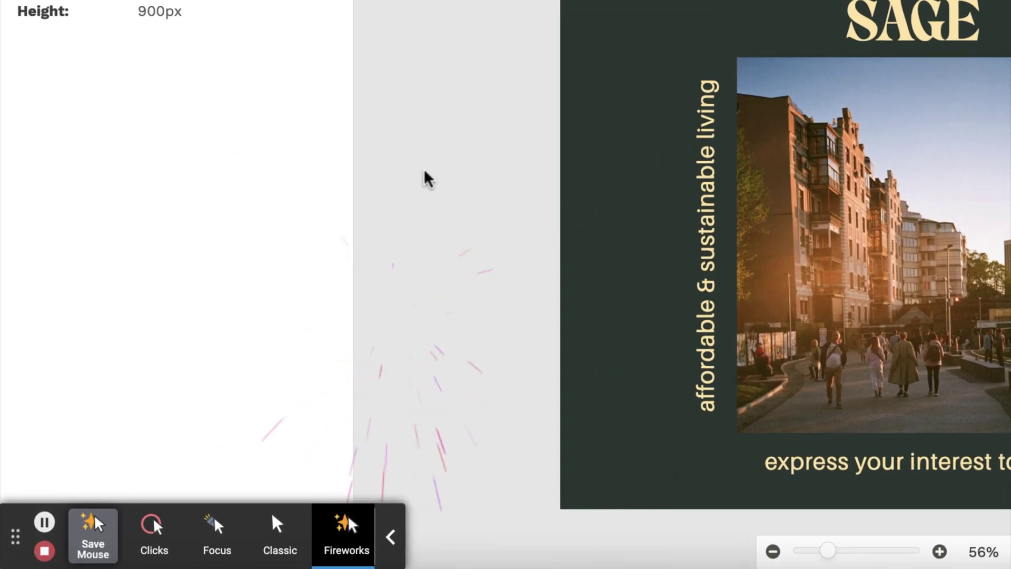
{"action": "left_click", "coordinate": [276, 529]}
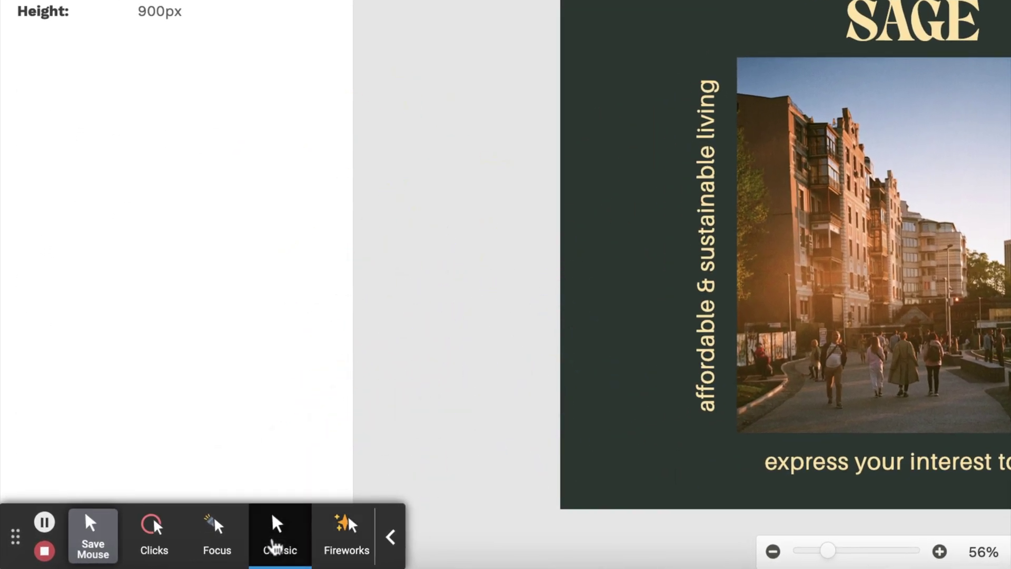
{"action": "left_click", "coordinate": [96, 541]}
Scribble a red loop over the SAGE design, then clear the screen
{"action": "left_click", "coordinate": [157, 526]}
{"action": "mouse_move", "coordinate": [304, 311]}
{"action": "left_mouse_down"}
{"action": "mouse_move", "coordinate": [348, 109]}
{"action": "mouse_move", "coordinate": [496, 230]}
{"action": "left_mouse_up"}
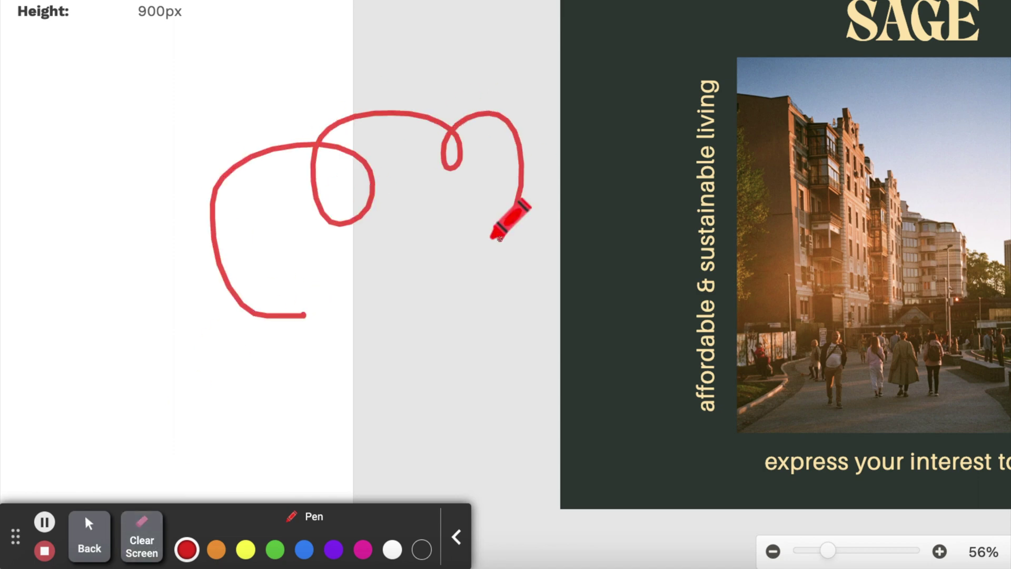
{"action": "left_click", "coordinate": [152, 549]}
{"action": "left_click", "coordinate": [89, 538]}
Stamp three smiley stickers on the page and hide the annotation toolbar with Alt+T
{"action": "left_click", "coordinate": [274, 534]}
{"action": "left_click", "coordinate": [326, 447]}
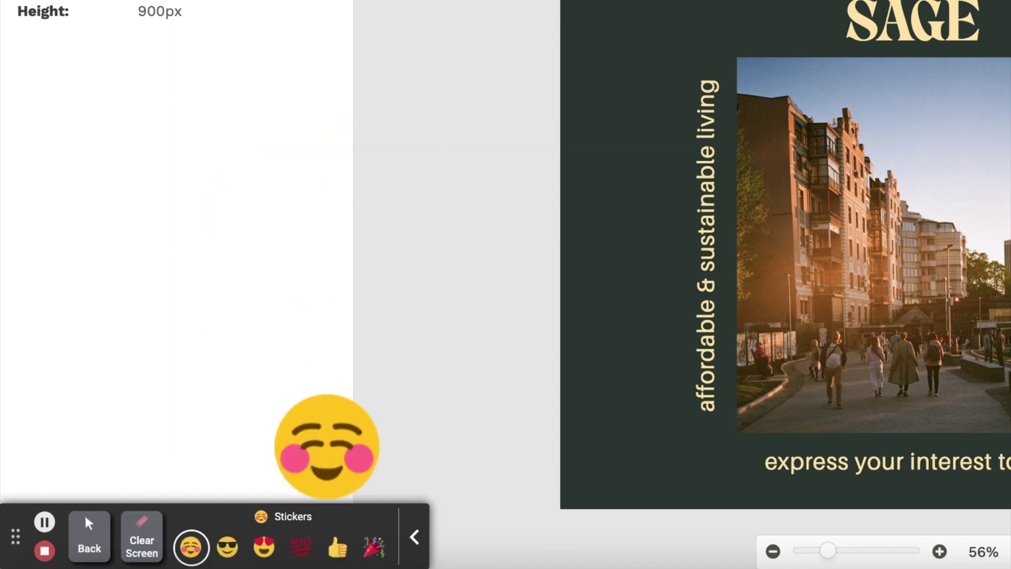
{"action": "left_click", "coordinate": [433, 290]}
{"action": "left_click", "coordinate": [308, 232]}
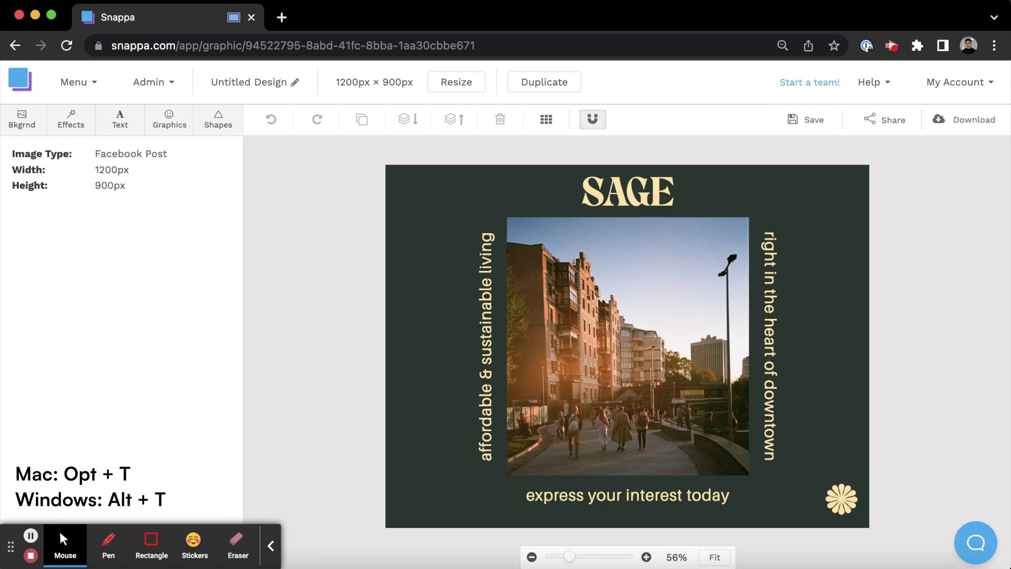
{"action": "key", "text": "alt+t"}
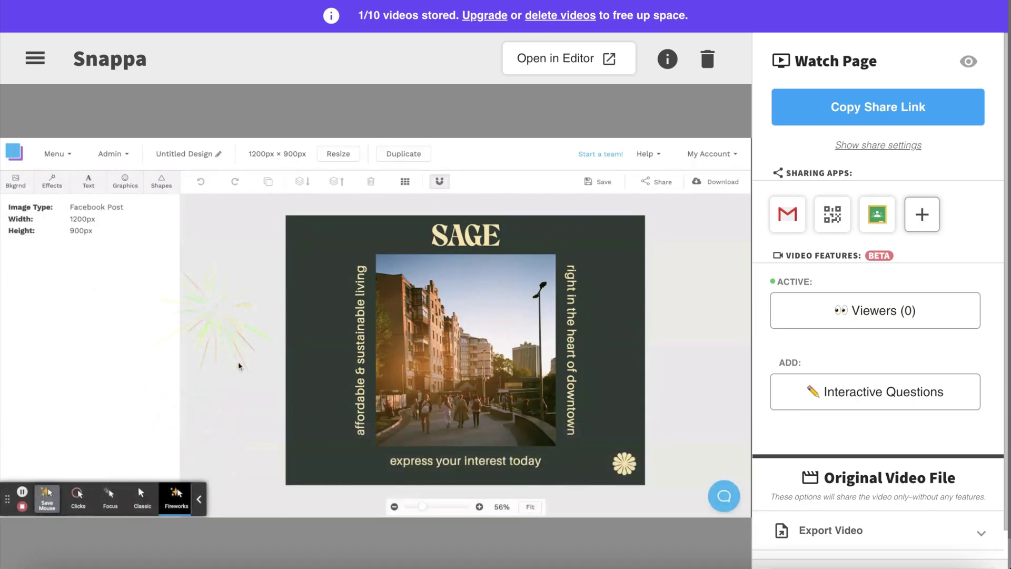
Open the recording in the editor, split and crop the clip, and add a text box
{"action": "left_click", "coordinate": [581, 60]}
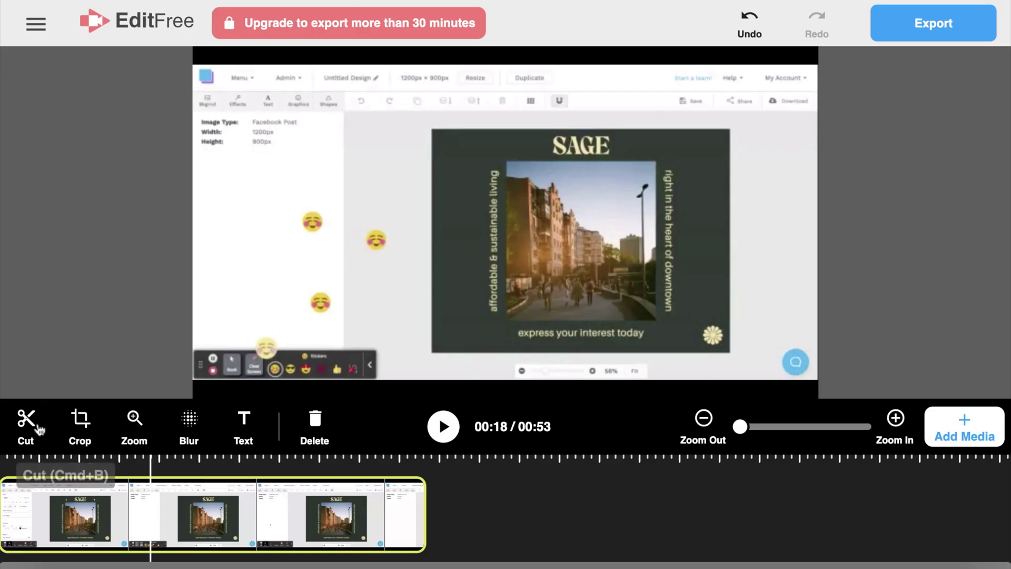
{"action": "left_click", "coordinate": [29, 432]}
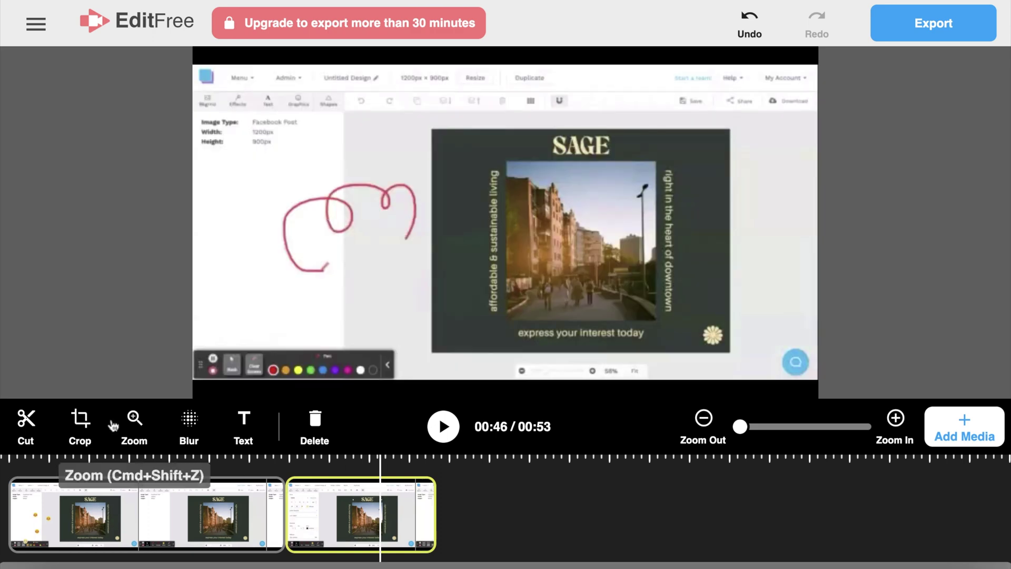
{"action": "left_click", "coordinate": [80, 421]}
{"action": "left_click", "coordinate": [893, 333]}
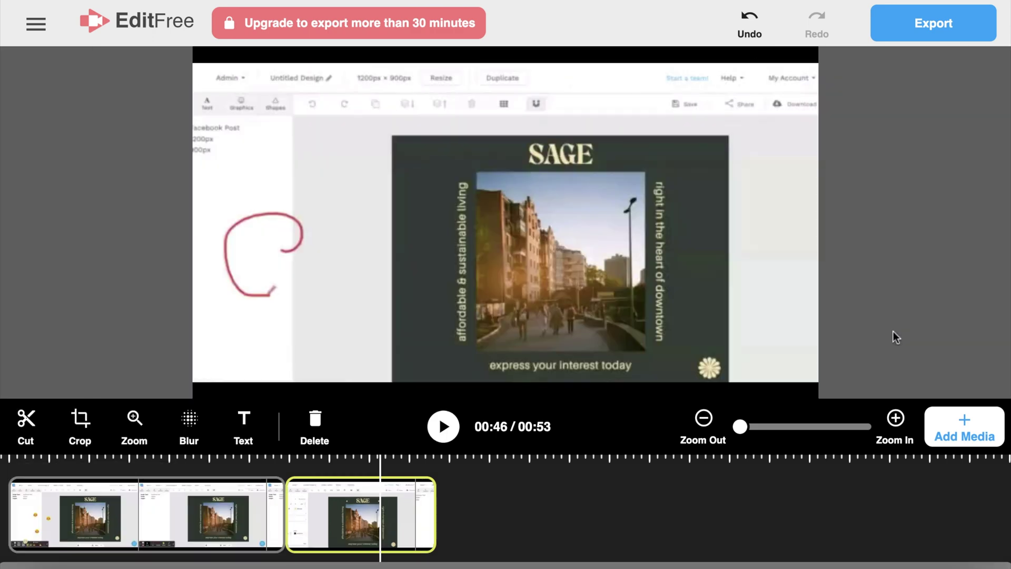
{"action": "left_click", "coordinate": [244, 421]}
Caption the clip 'Design Tutorial', review the Add Media and Export options, and open the recorder
{"action": "type", "text": "Design Tutorial"}
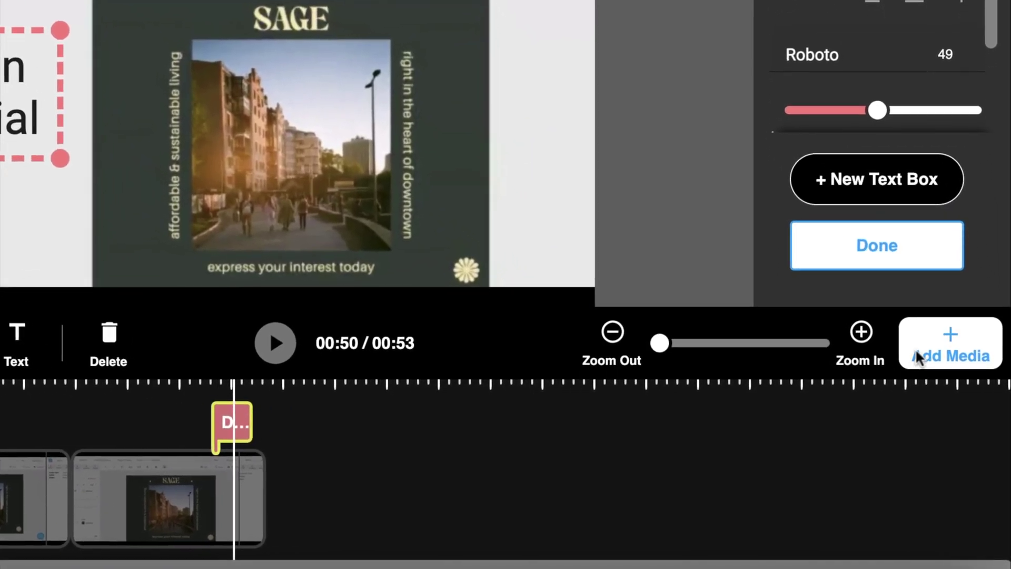
{"action": "left_click", "coordinate": [939, 404]}
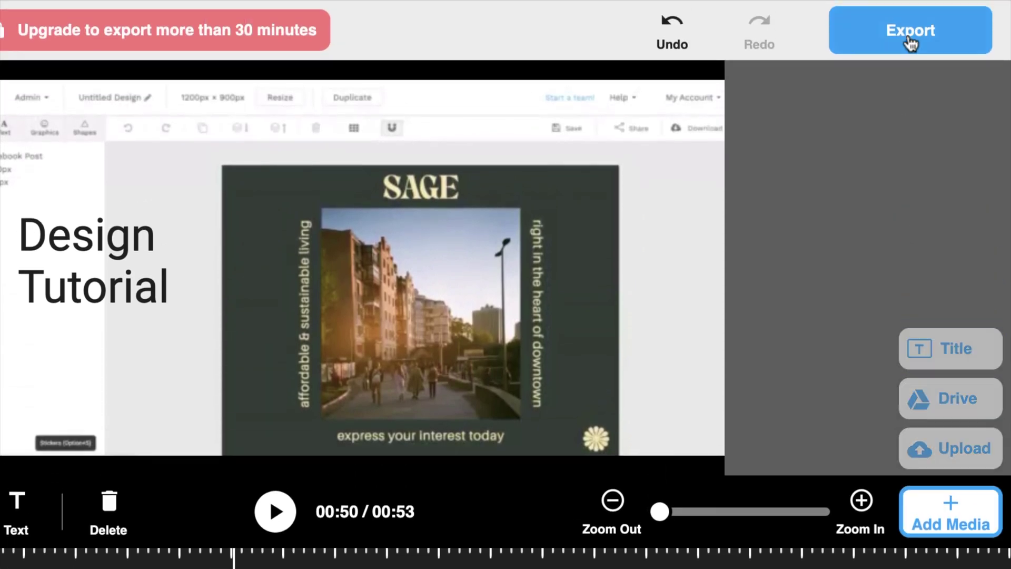
{"action": "left_click", "coordinate": [910, 43]}
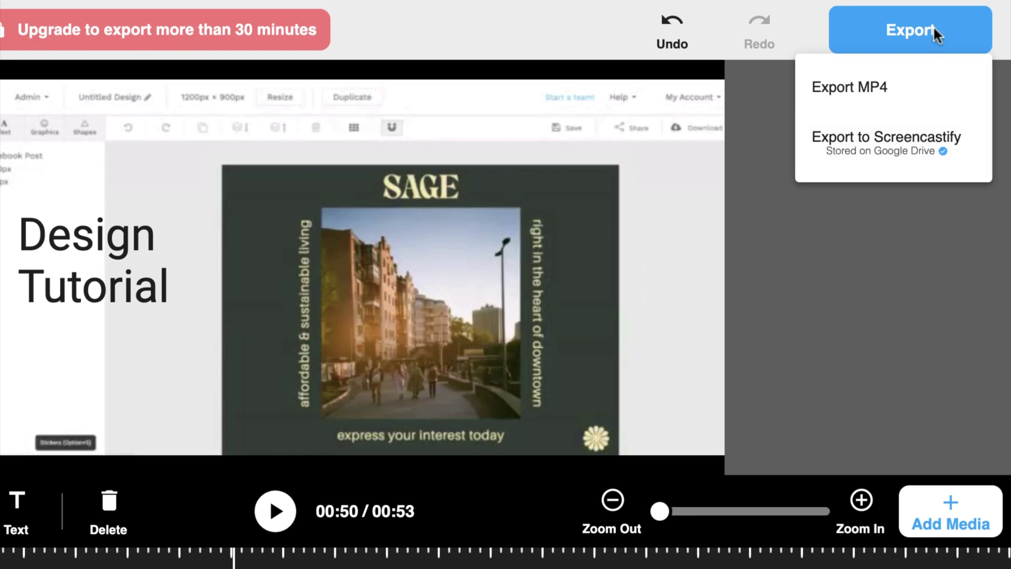
{"action": "left_click", "coordinate": [864, 10]}
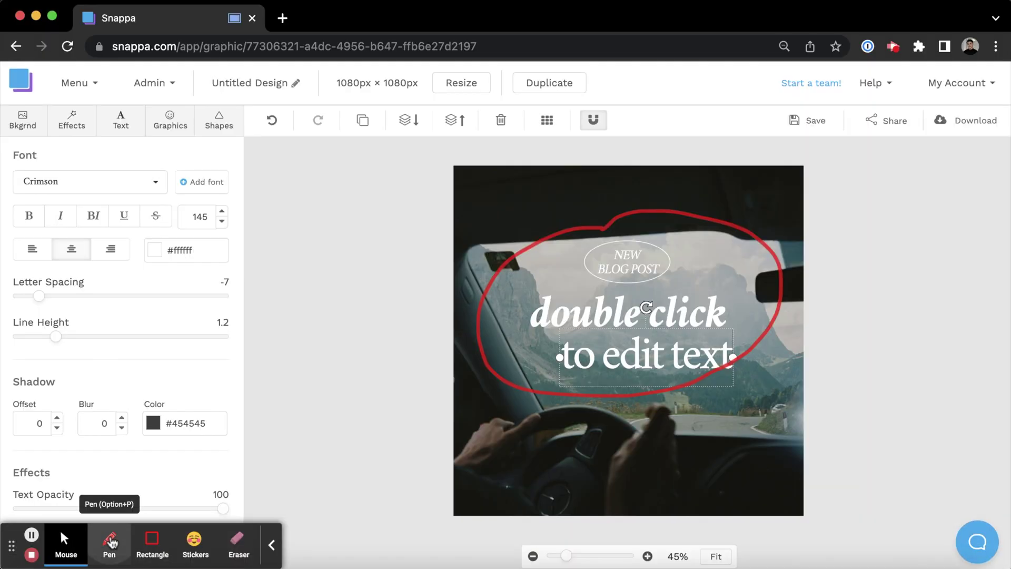
Draw a red circle around the headline and a red arrow at the font settings
{"action": "left_click", "coordinate": [107, 537]}
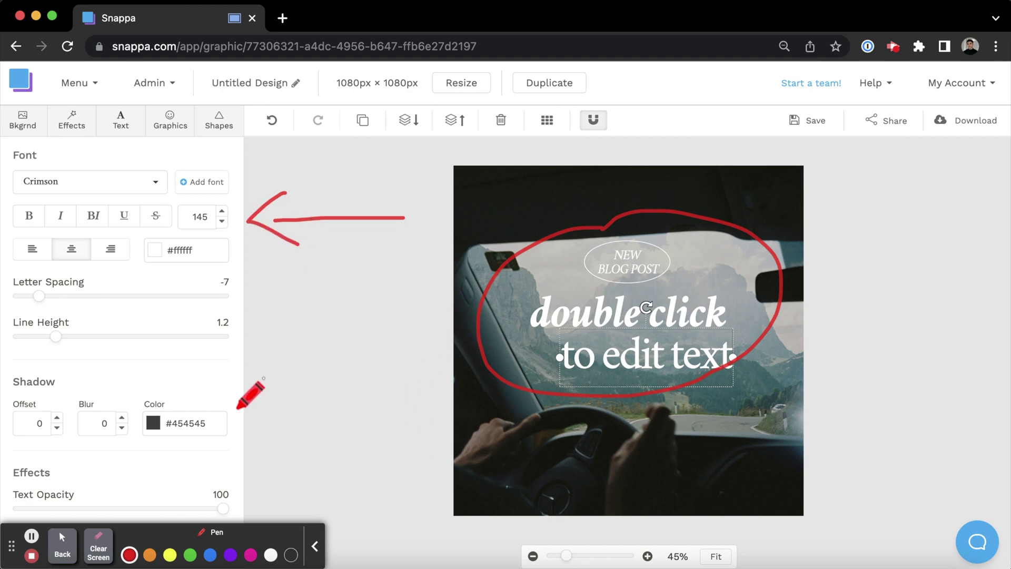
{"action": "left_click", "coordinate": [63, 545]}
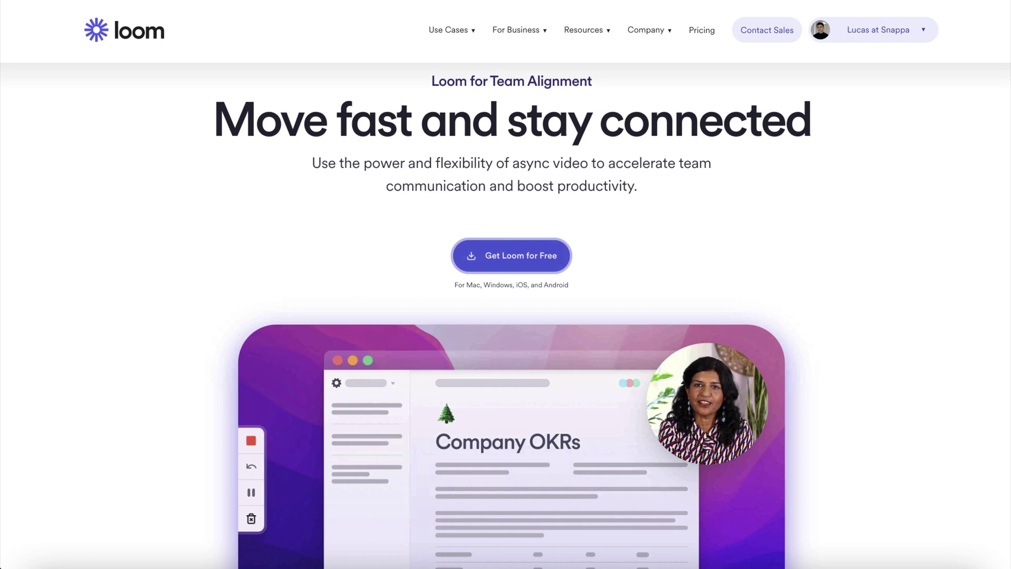
Scroll the Loom homepage before setting up a Screen and Camera, Current Tab recording
{"action": "scroll", "coordinate": [511, 315], "scroll_direction": "down", "scroll_amount": 2}
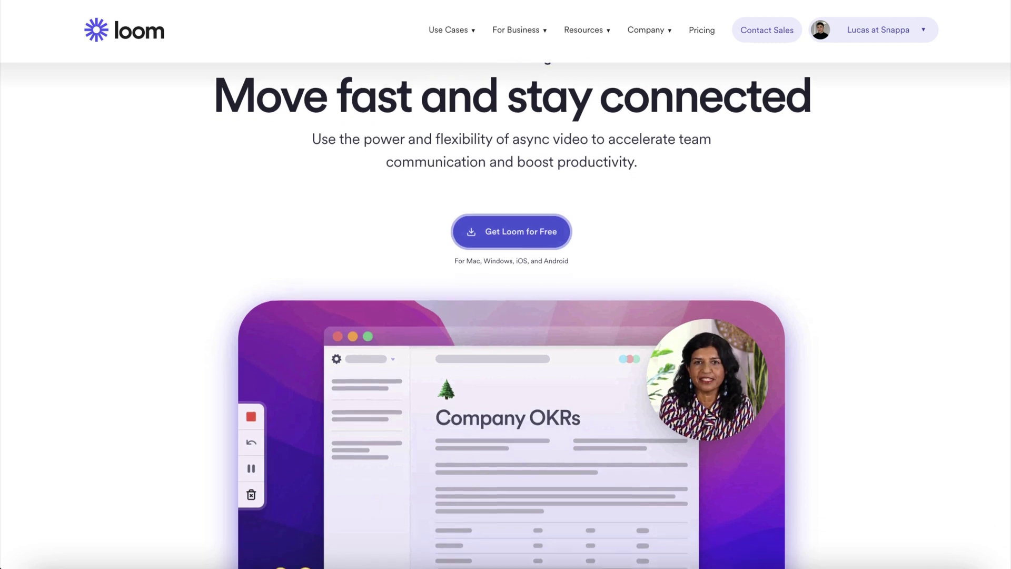
{"action": "scroll", "coordinate": [511, 315], "scroll_direction": "down", "scroll_amount": 2}
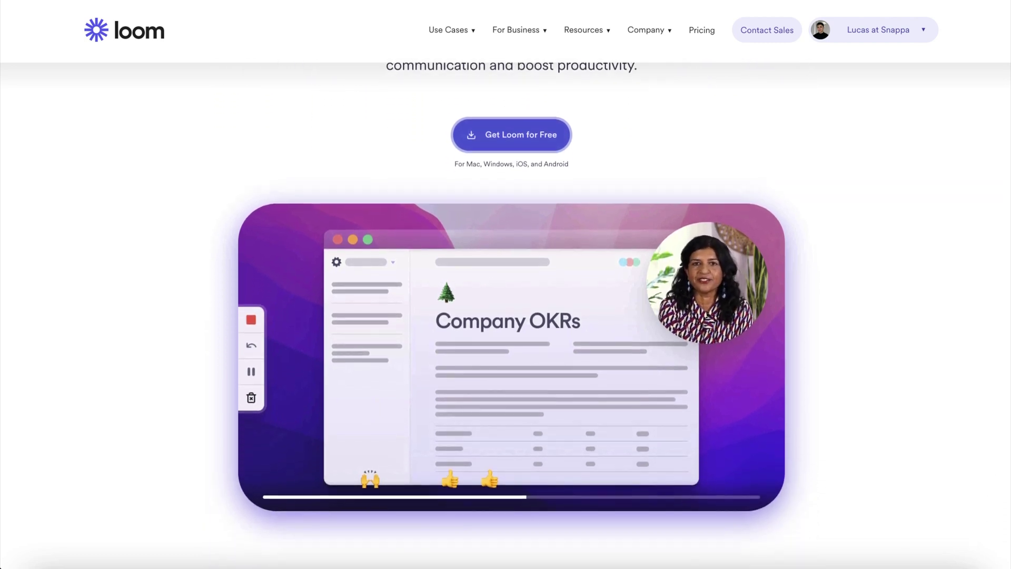
{"action": "scroll", "coordinate": [511, 316], "scroll_direction": "down", "scroll_amount": 1}
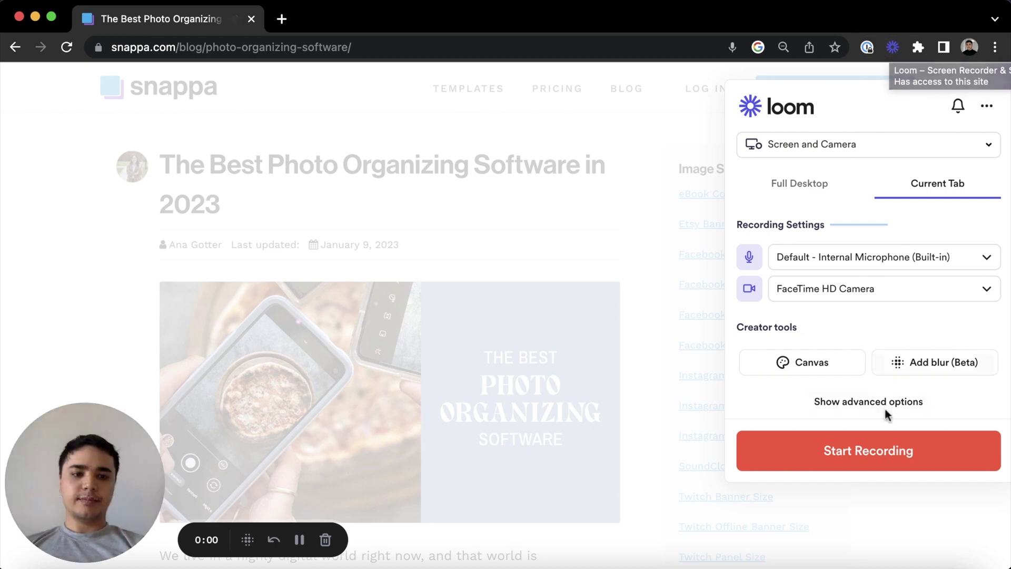
Record the current tab while scrolling the photo-organizing article down to the Dropbox section
{"action": "left_click", "coordinate": [883, 448]}
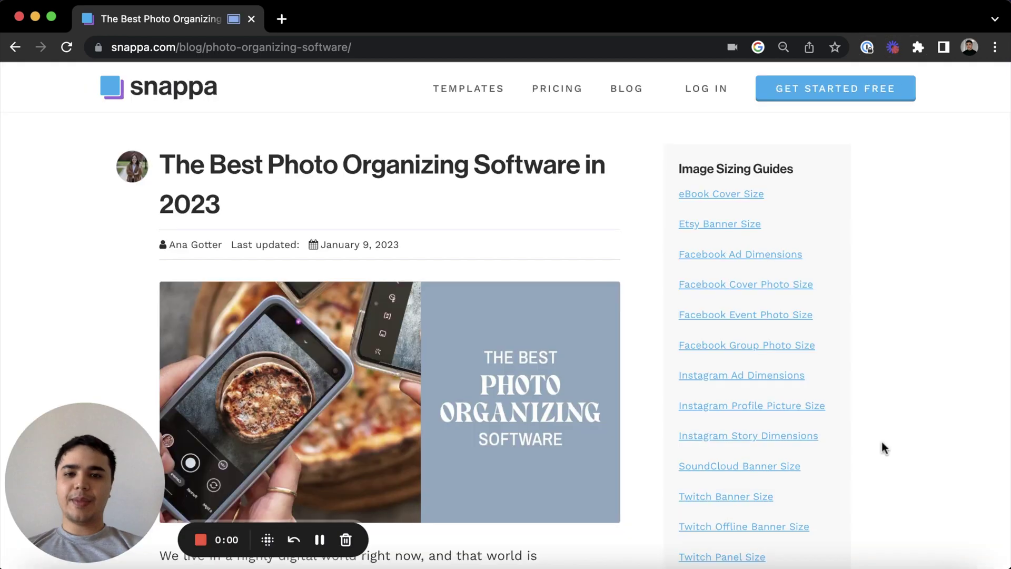
{"action": "scroll", "coordinate": [643, 362], "scroll_direction": "down", "scroll_amount": 6}
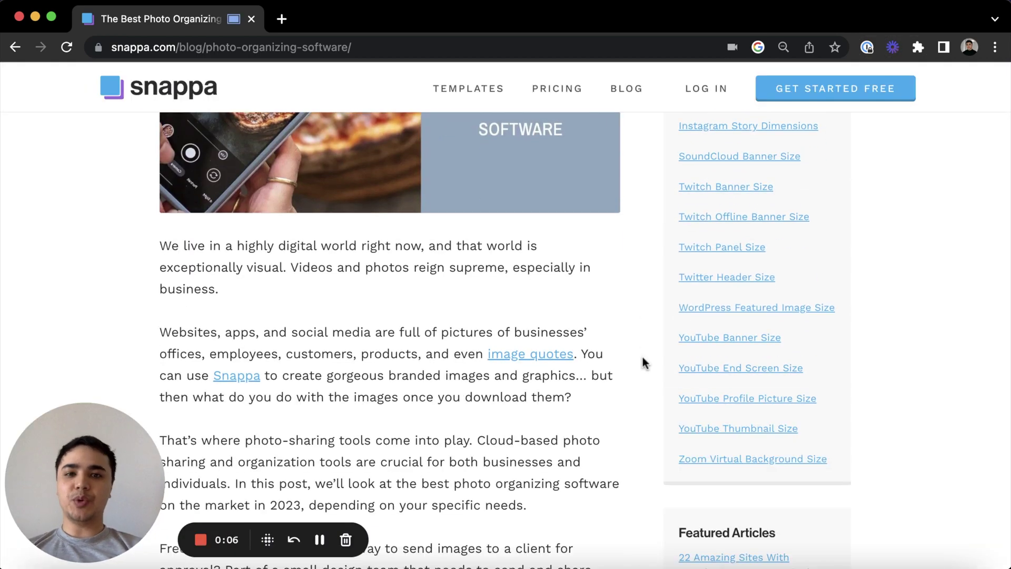
{"action": "scroll", "coordinate": [643, 362], "scroll_direction": "down", "scroll_amount": 7}
{"action": "scroll", "coordinate": [643, 363], "scroll_direction": "down", "scroll_amount": 20}
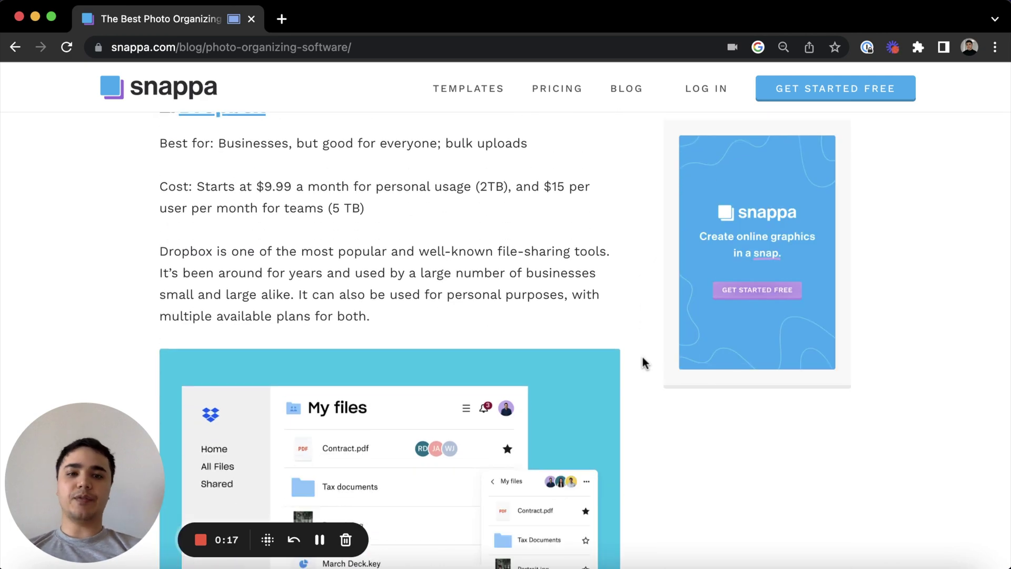
{"action": "scroll", "coordinate": [643, 362], "scroll_direction": "down", "scroll_amount": 9}
{"action": "scroll", "coordinate": [644, 363], "scroll_direction": "up", "scroll_amount": 5}
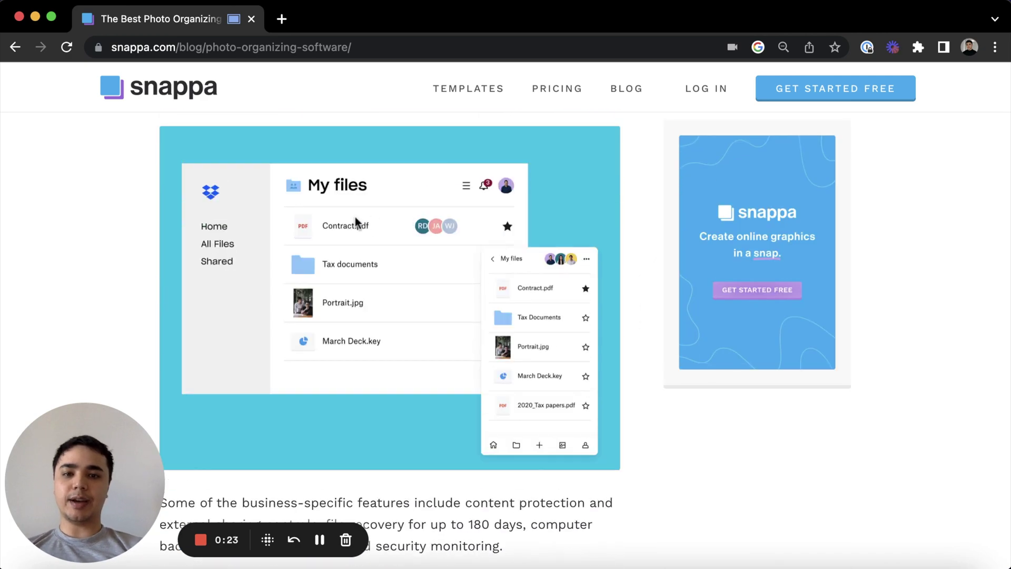
{"action": "scroll", "coordinate": [575, 416], "scroll_direction": "down", "scroll_amount": 10}
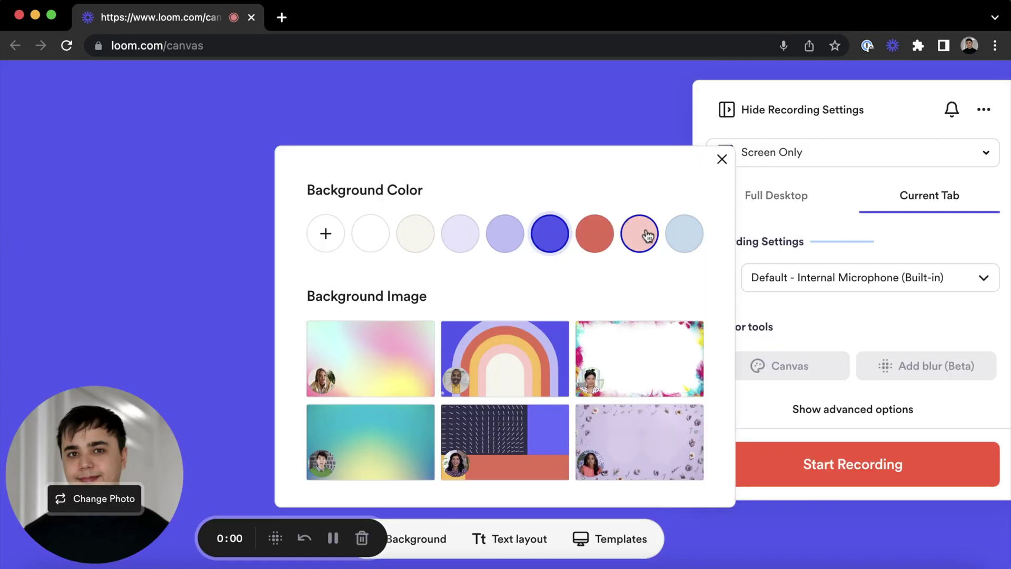
Give the canvas a pink colour, then the first gradient image, and blur Snappa's header
{"action": "left_click", "coordinate": [645, 234]}
{"action": "left_click", "coordinate": [408, 360]}
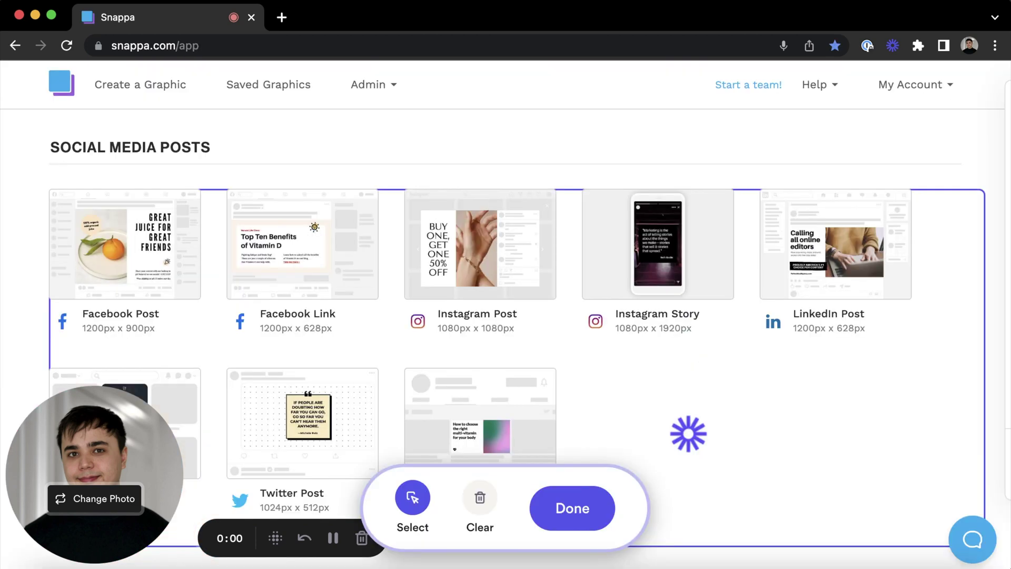
{"action": "left_click", "coordinate": [694, 98]}
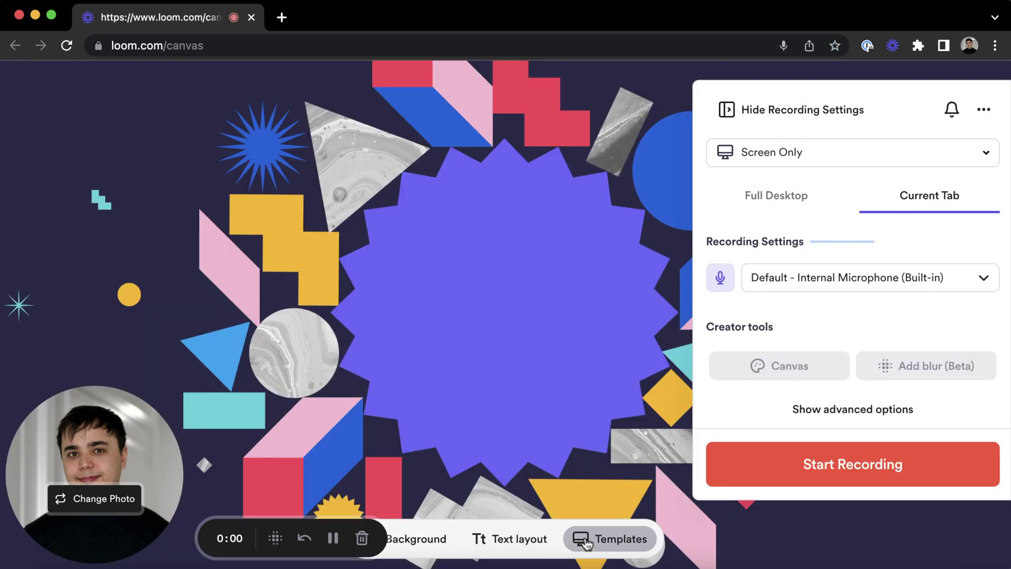
Apply the Message canvas template and begin typing a heading
{"action": "left_click", "coordinate": [585, 541]}
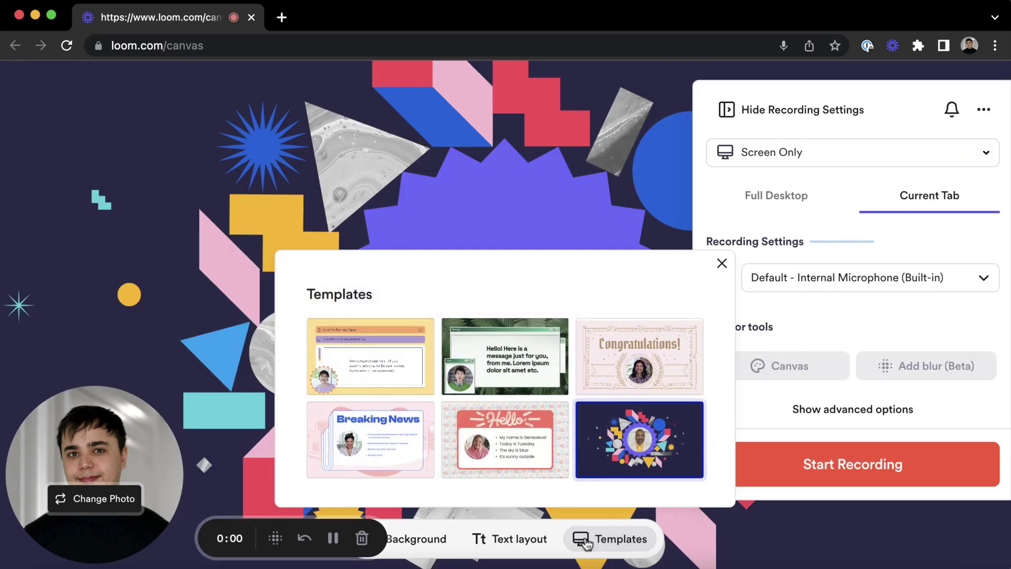
{"action": "left_click", "coordinate": [504, 356]}
{"action": "left_click", "coordinate": [721, 263]}
{"action": "type", "text": "H"}
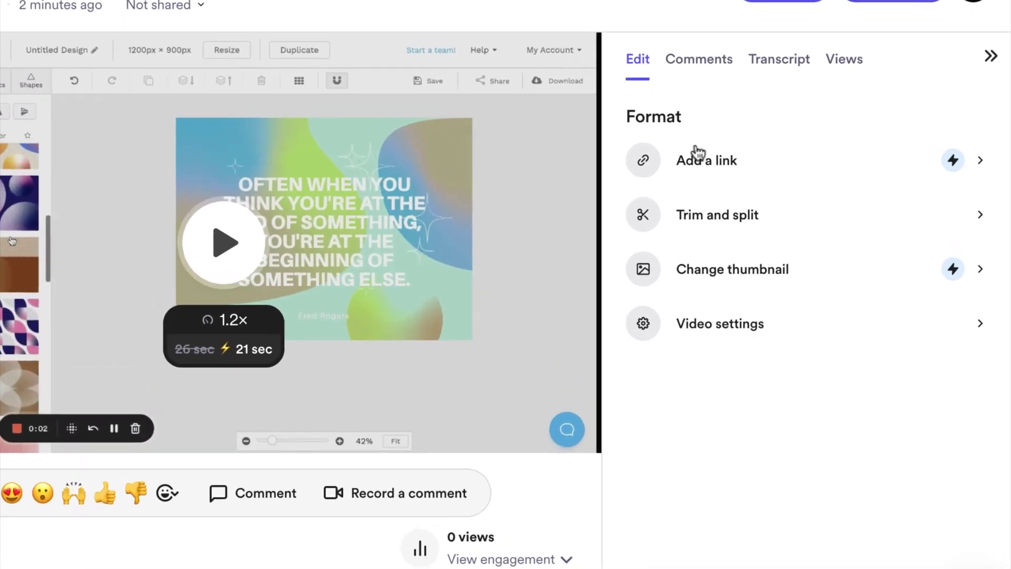
Start a comment below the player on the Snappa - 31 January 2023 Loom video
{"action": "mouse_move", "coordinate": [771, 230]}
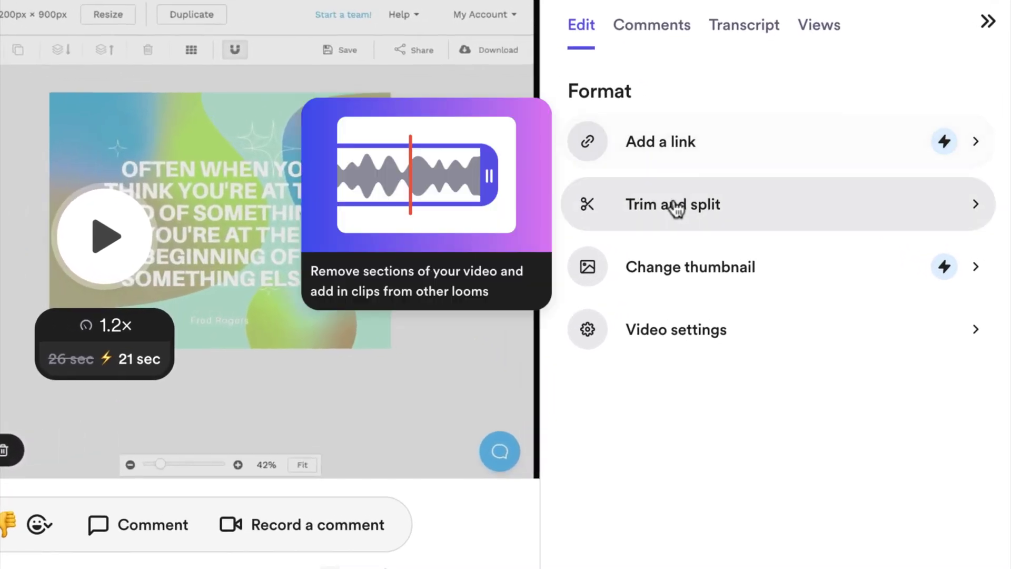
{"action": "mouse_move", "coordinate": [681, 270]}
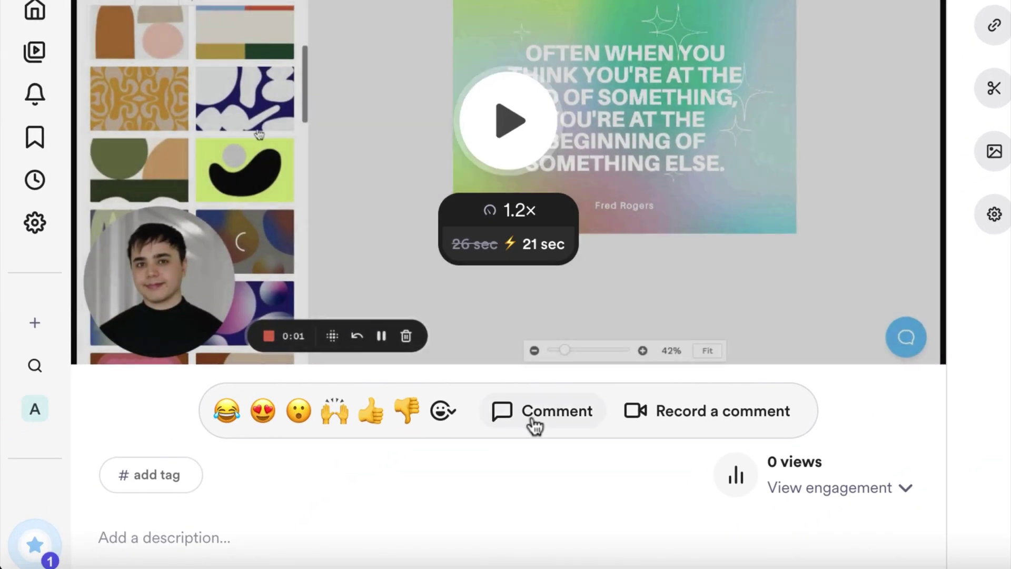
{"action": "left_click", "coordinate": [528, 426]}
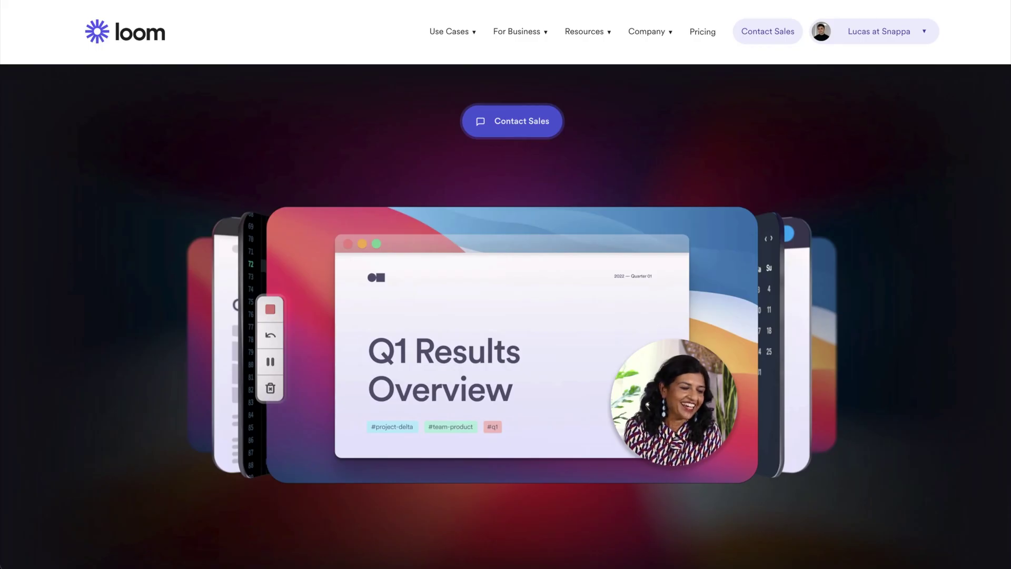
{"action": "scroll", "coordinate": [505, 315], "scroll_direction": "down", "scroll_amount": 10}
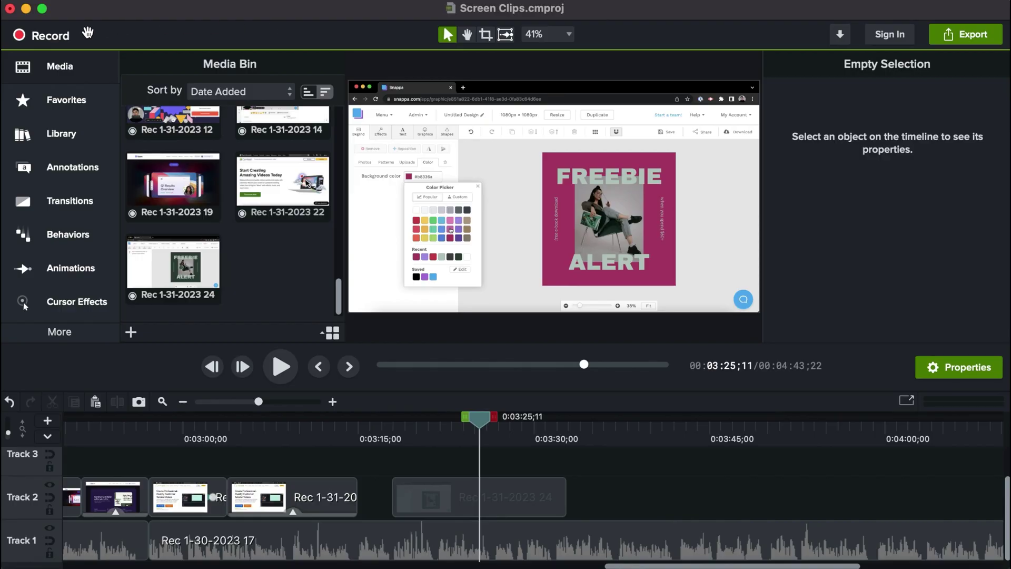
Record a scroll through Snappa's pin post templates and place Rec 1-31-2023 28 on Track 2
{"action": "left_click", "coordinate": [58, 36]}
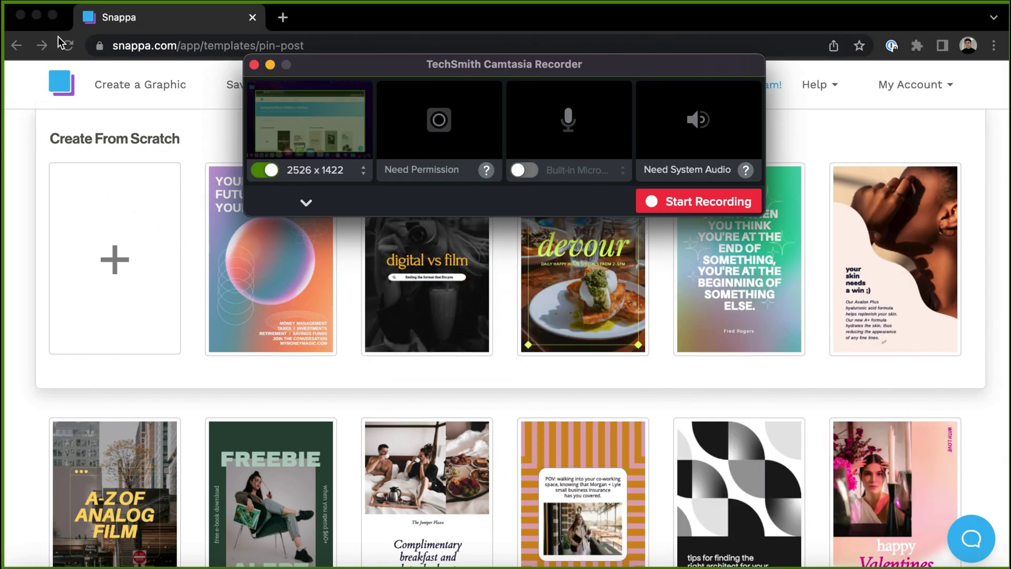
{"action": "left_click", "coordinate": [649, 194]}
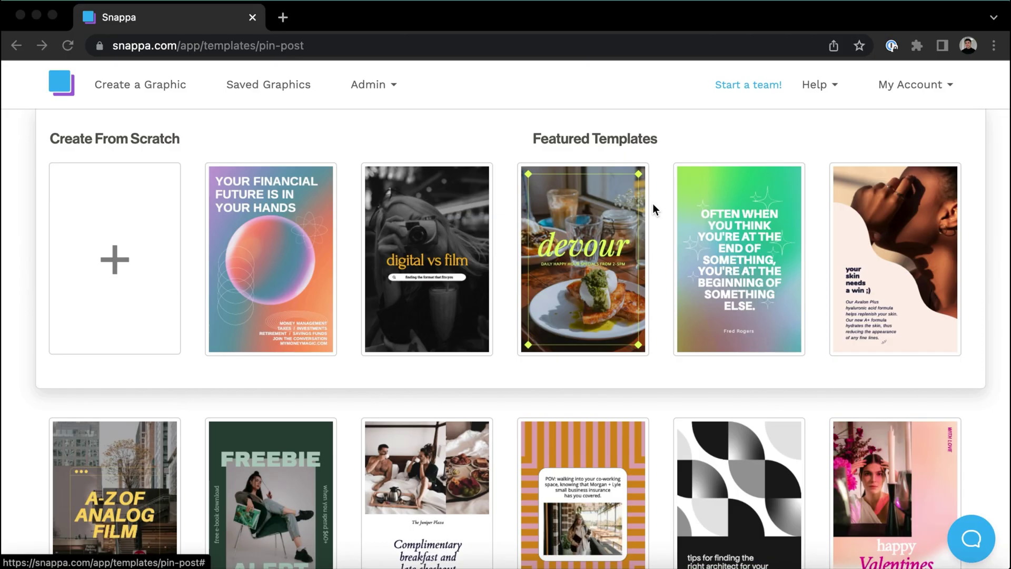
{"action": "scroll", "coordinate": [657, 210], "scroll_direction": "down", "scroll_amount": 15}
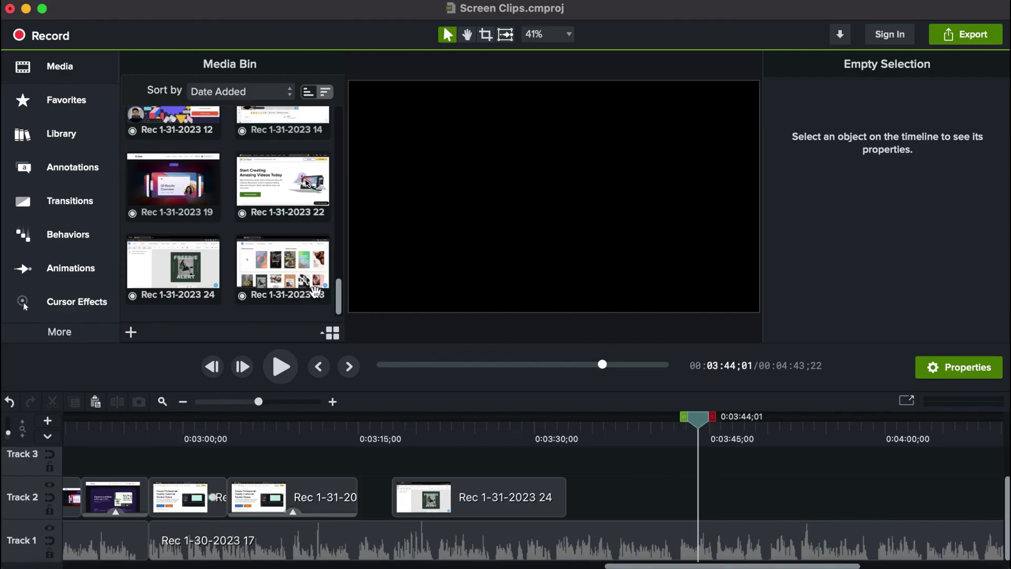
{"action": "left_click_drag", "start_coordinate": [315, 291], "coordinate": [624, 492]}
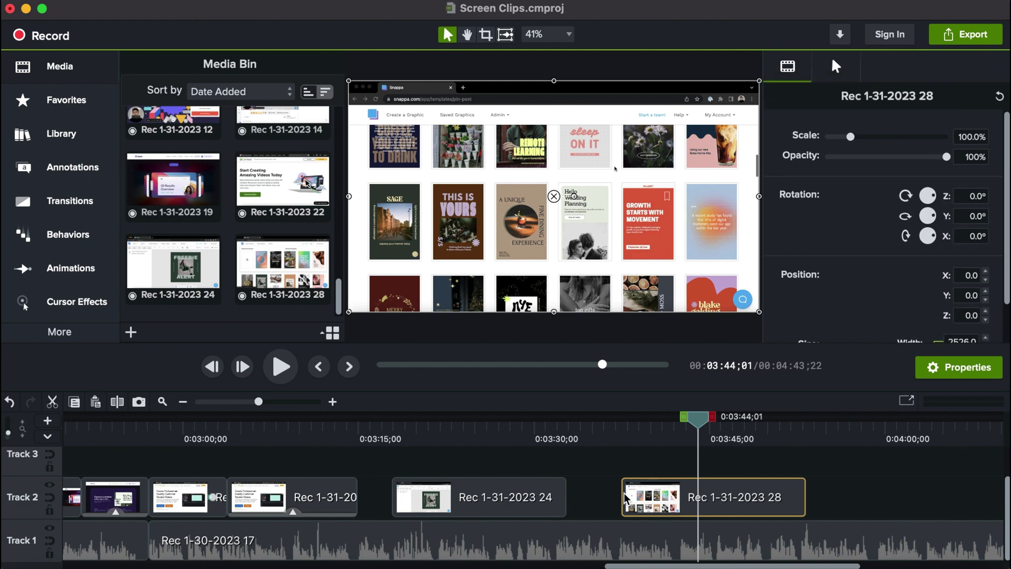
Split Rec 1-31-2023 28, move the left piece to Track 3 and slow it to 0.47x
{"action": "key", "text": "s"}
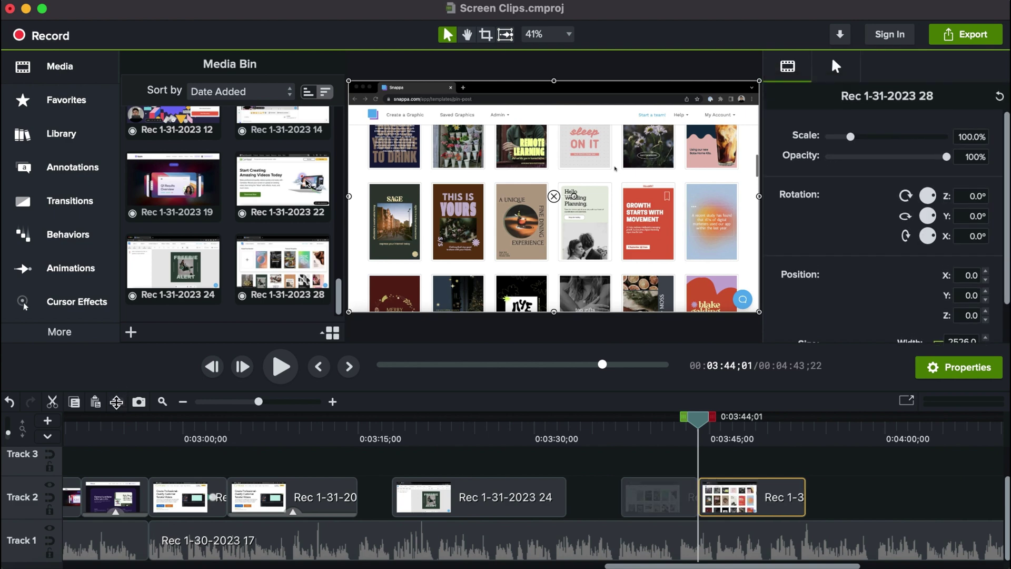
{"action": "left_click_drag", "start_coordinate": [656, 497], "coordinate": [860, 478]}
{"action": "right_click", "coordinate": [742, 470]}
{"action": "left_click", "coordinate": [779, 482]}
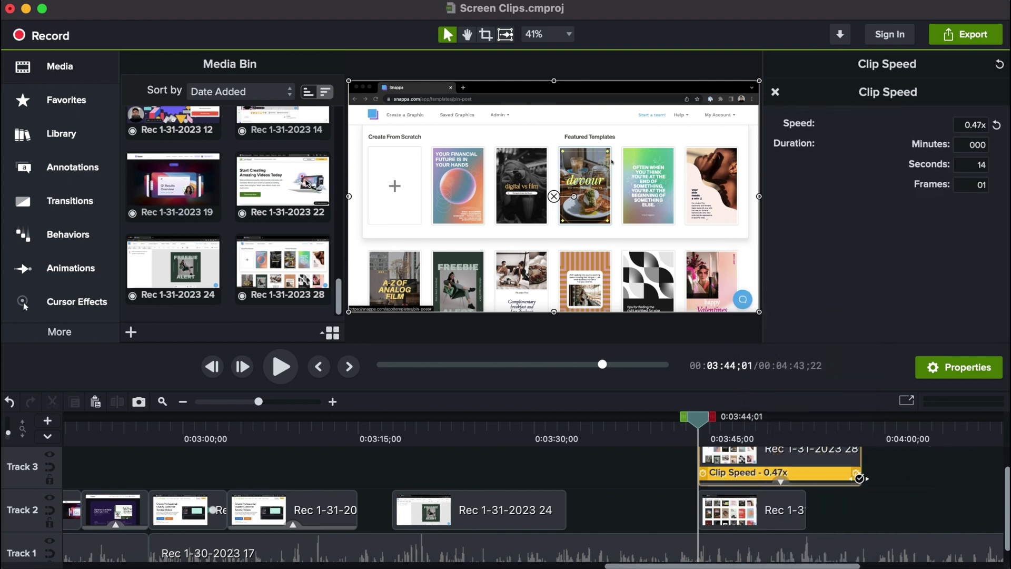
Add a green Arrows & Lines arrow on Track 3 beside the FREEBIE ALERT design, at 0:03:27;10
{"action": "left_click", "coordinate": [60, 170]}
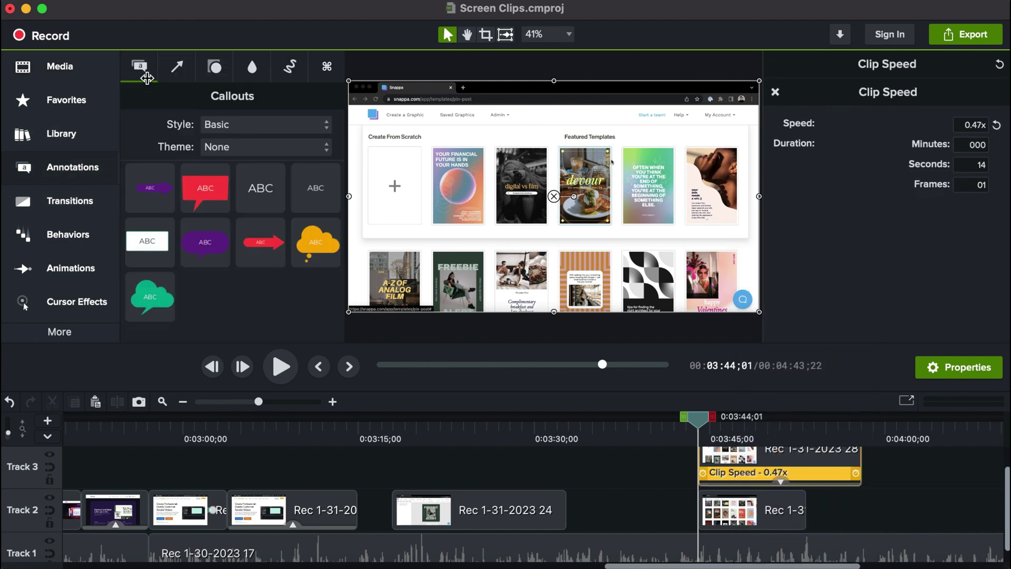
{"action": "left_click", "coordinate": [180, 65]}
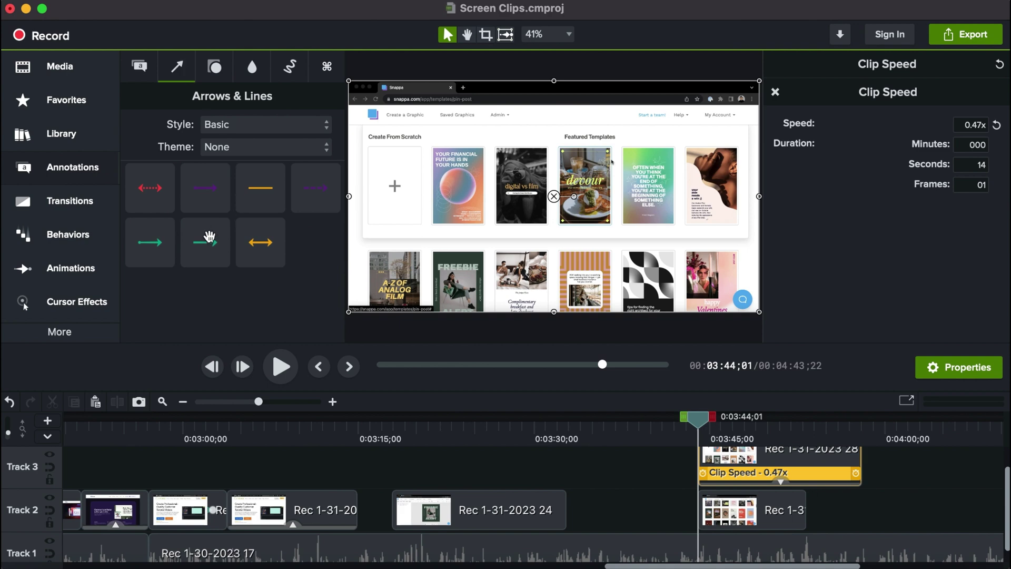
{"action": "left_click_drag", "start_coordinate": [209, 237], "coordinate": [477, 472]}
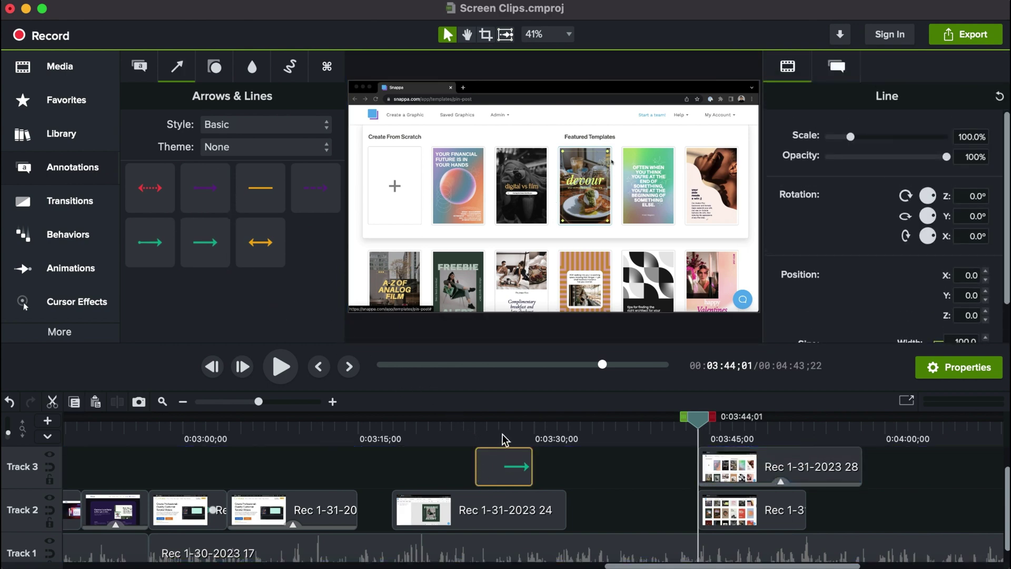
{"action": "left_click", "coordinate": [503, 439]}
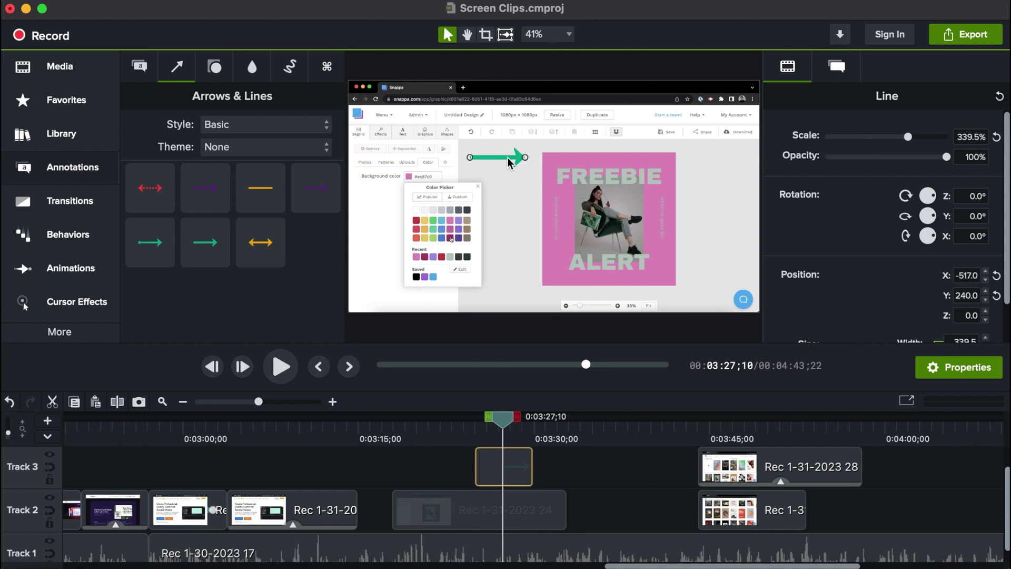
Browse the Animations presets list
{"action": "left_click", "coordinate": [81, 279]}
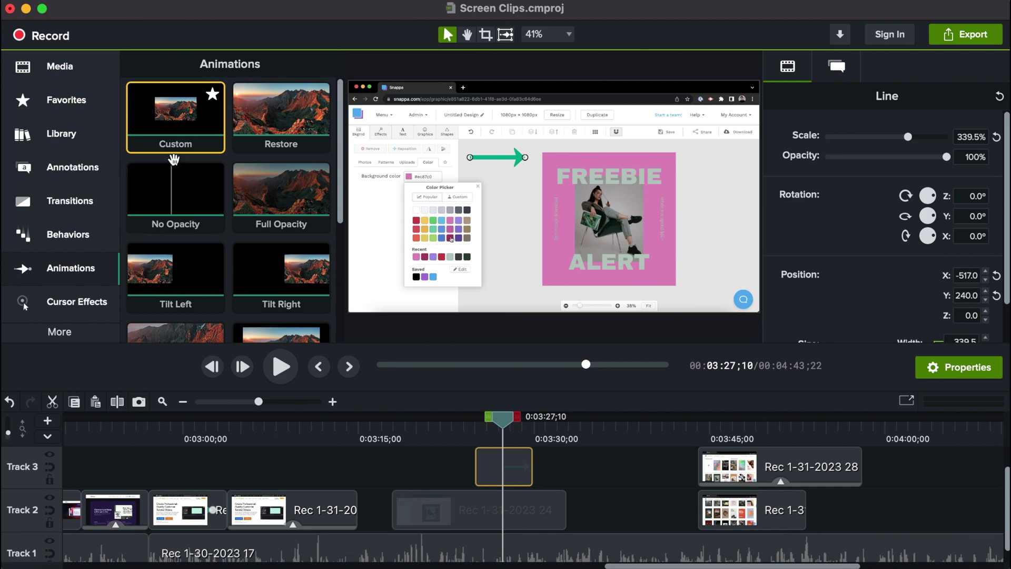
{"action": "scroll", "coordinate": [174, 160], "scroll_direction": "down", "scroll_amount": 5}
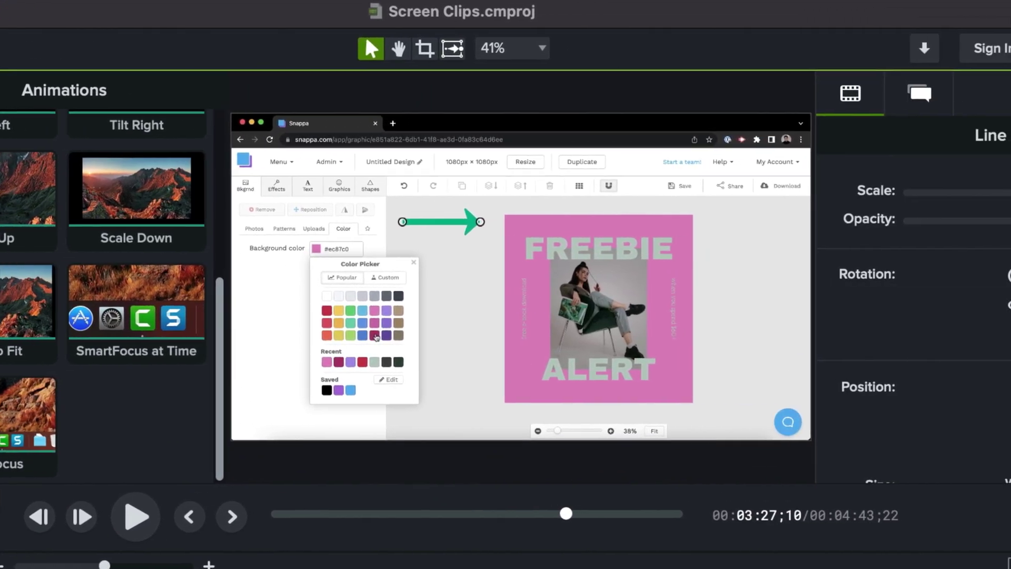
{"action": "scroll", "coordinate": [242, 225], "scroll_direction": "up", "scroll_amount": 5}
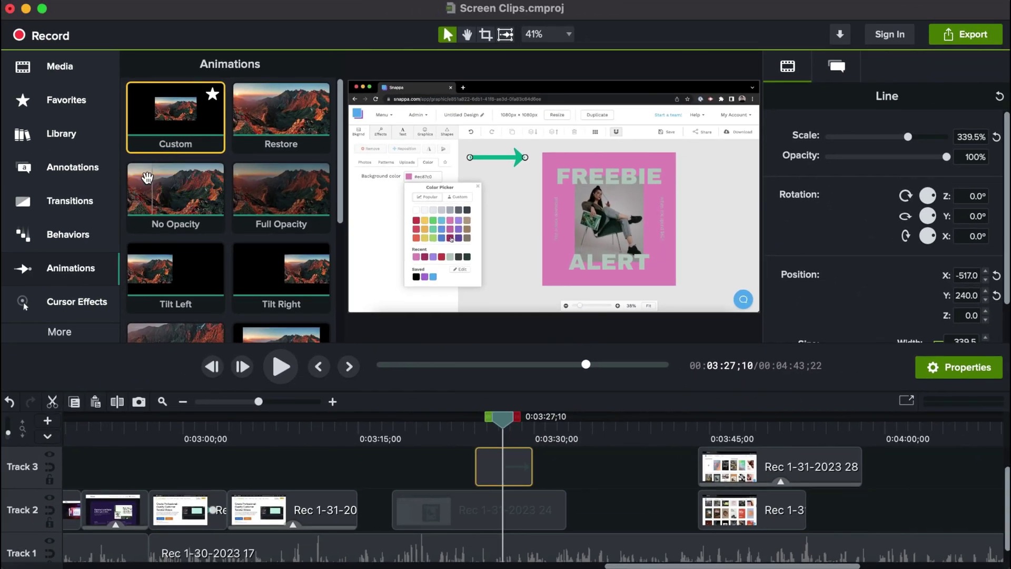
Browse the Audio Effects library under More
{"action": "left_click", "coordinate": [58, 332]}
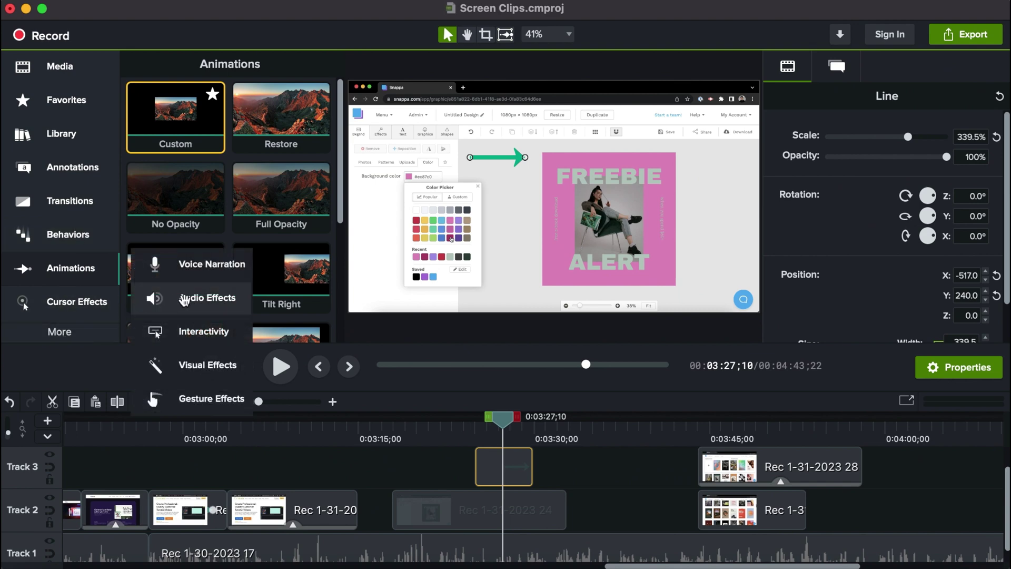
{"action": "left_click", "coordinate": [184, 300]}
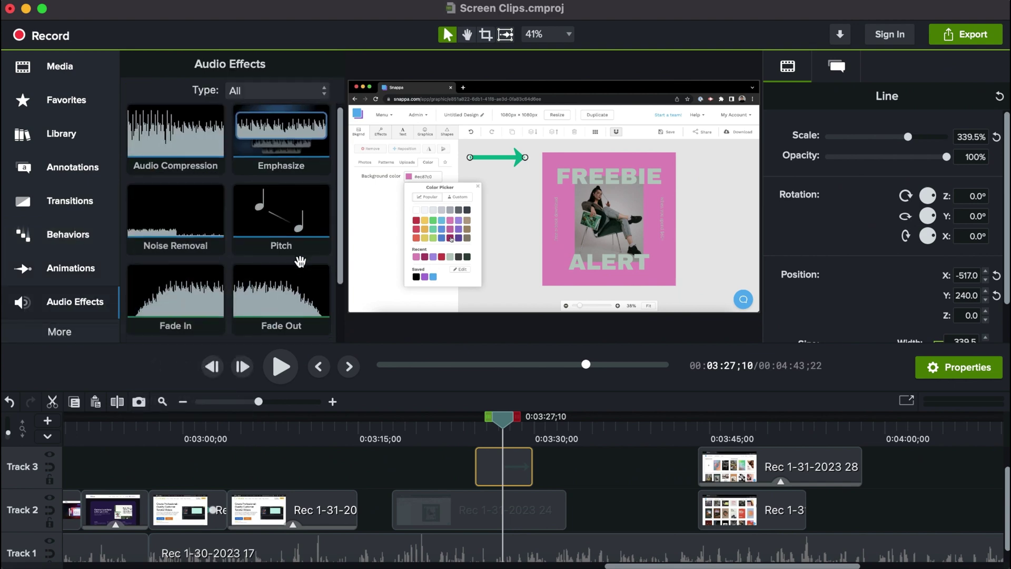
{"action": "scroll", "coordinate": [300, 261], "scroll_direction": "down", "scroll_amount": 3}
{"action": "scroll", "coordinate": [300, 262], "scroll_direction": "up", "scroll_amount": 2}
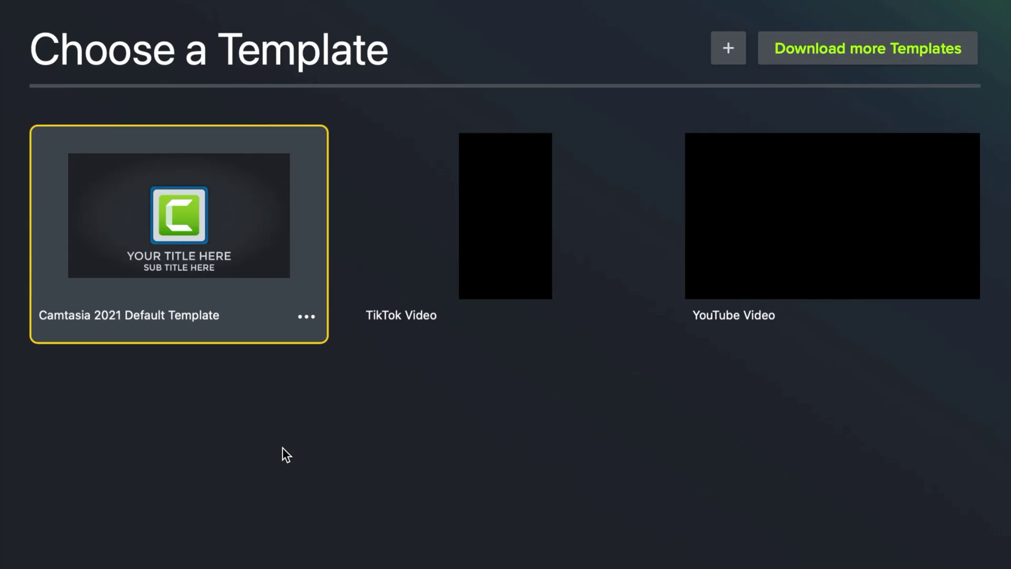
Preview the TikTok Video and YouTube Video templates, then browse TechSmith's downloadable templates page
{"action": "left_click", "coordinate": [490, 217]}
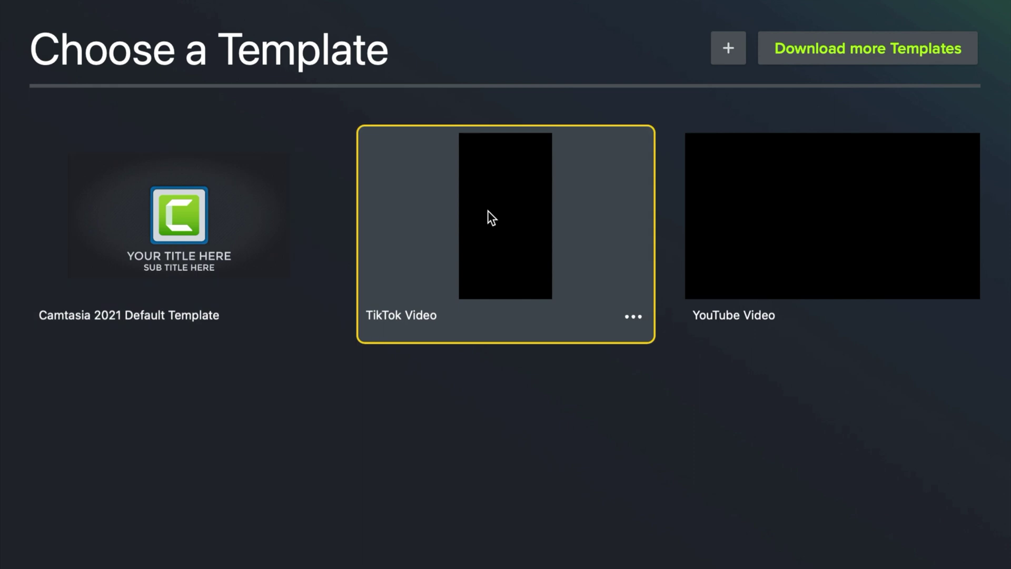
{"action": "left_click", "coordinate": [820, 195]}
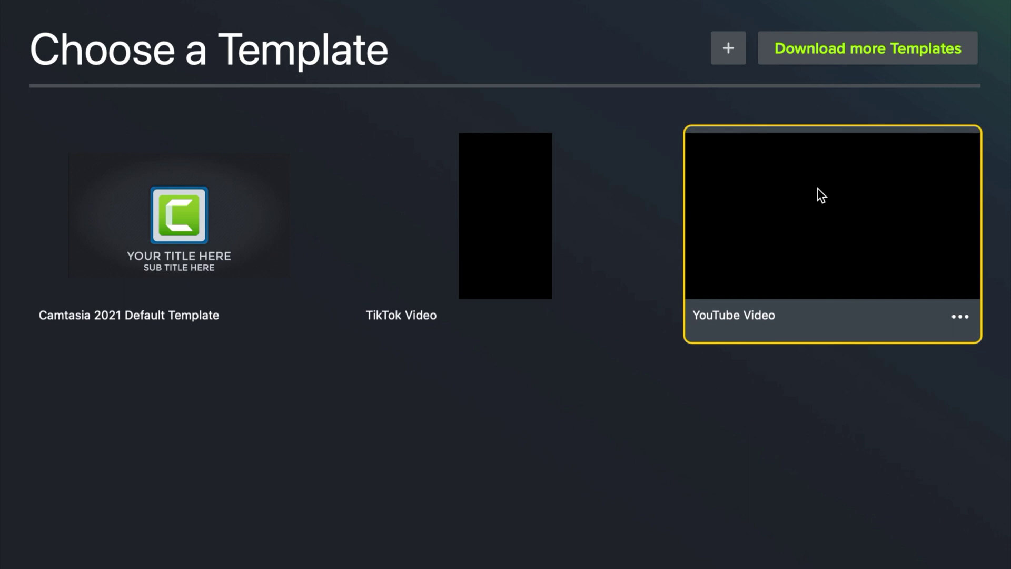
{"action": "left_click", "coordinate": [864, 46]}
{"action": "scroll", "coordinate": [992, 268], "scroll_direction": "down", "scroll_amount": 5}
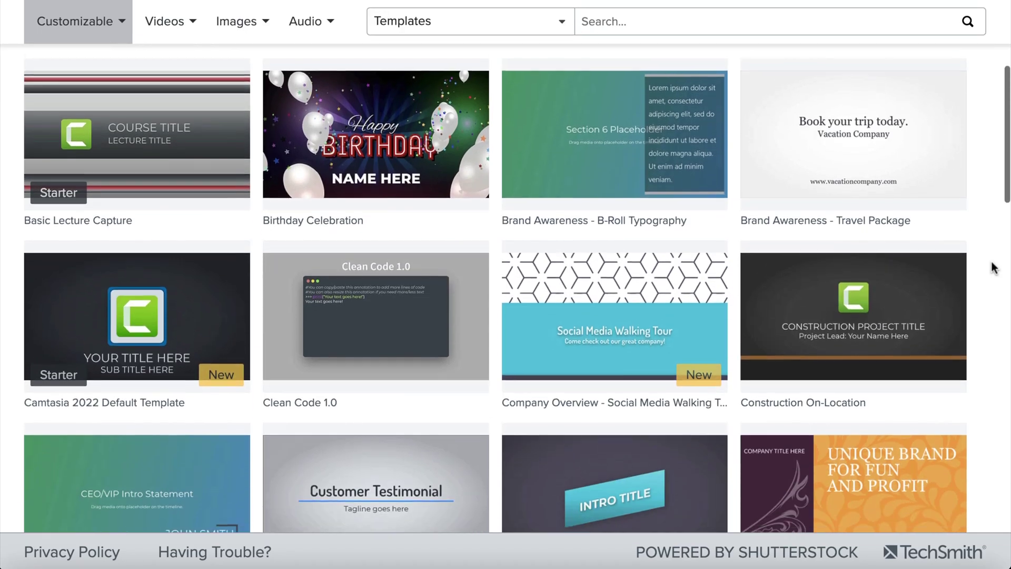
{"action": "scroll", "coordinate": [993, 268], "scroll_direction": "down", "scroll_amount": 10}
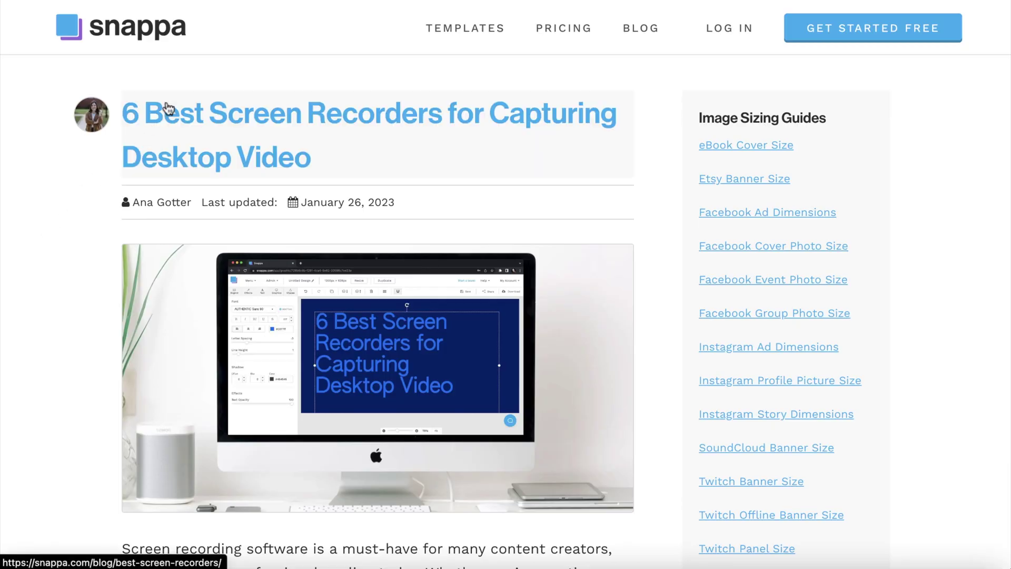
Scroll the Snappa screen recorders article from its title past the Loom entry to Final Thoughts
{"action": "scroll", "coordinate": [61, 227], "scroll_direction": "down", "scroll_amount": 20}
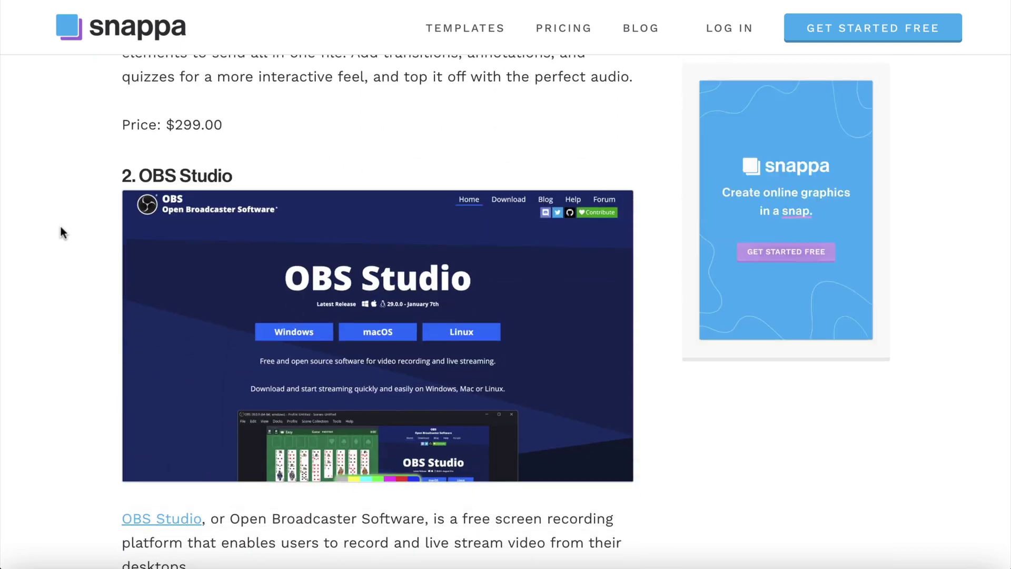
{"action": "scroll", "coordinate": [60, 227], "scroll_direction": "down", "scroll_amount": 12}
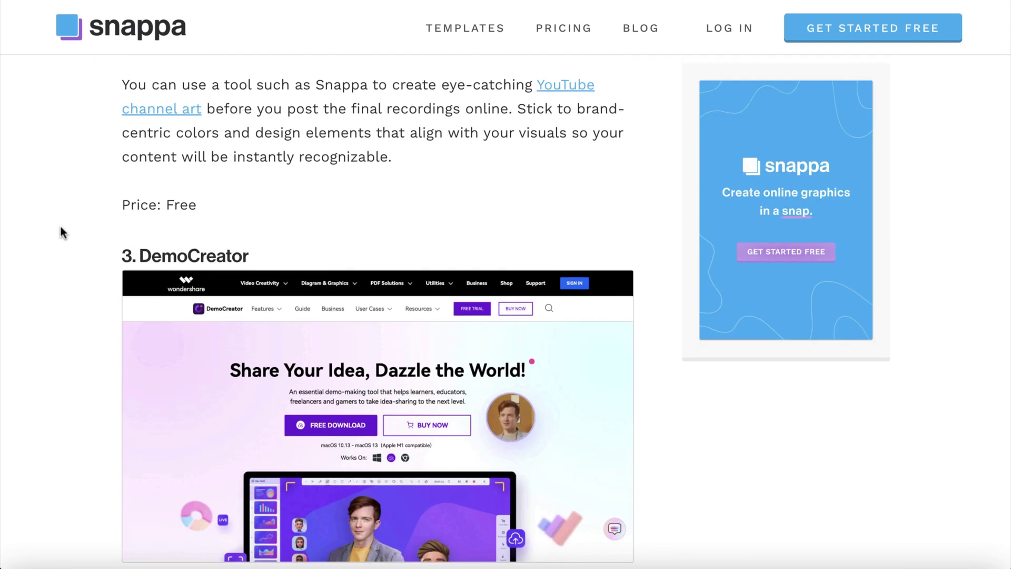
{"action": "scroll", "coordinate": [62, 232], "scroll_direction": "down", "scroll_amount": 10}
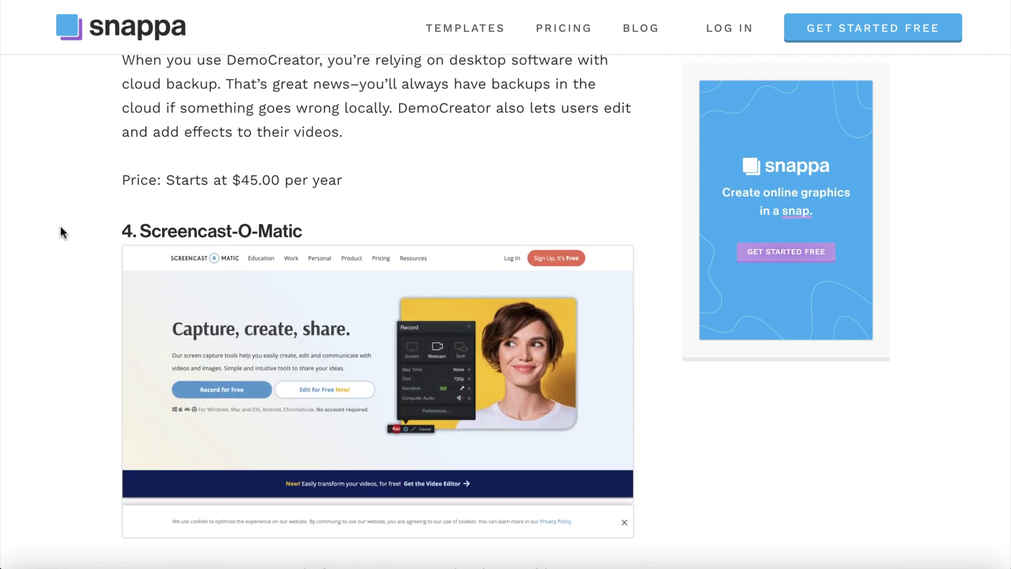
{"action": "scroll", "coordinate": [62, 232], "scroll_direction": "down", "scroll_amount": 15}
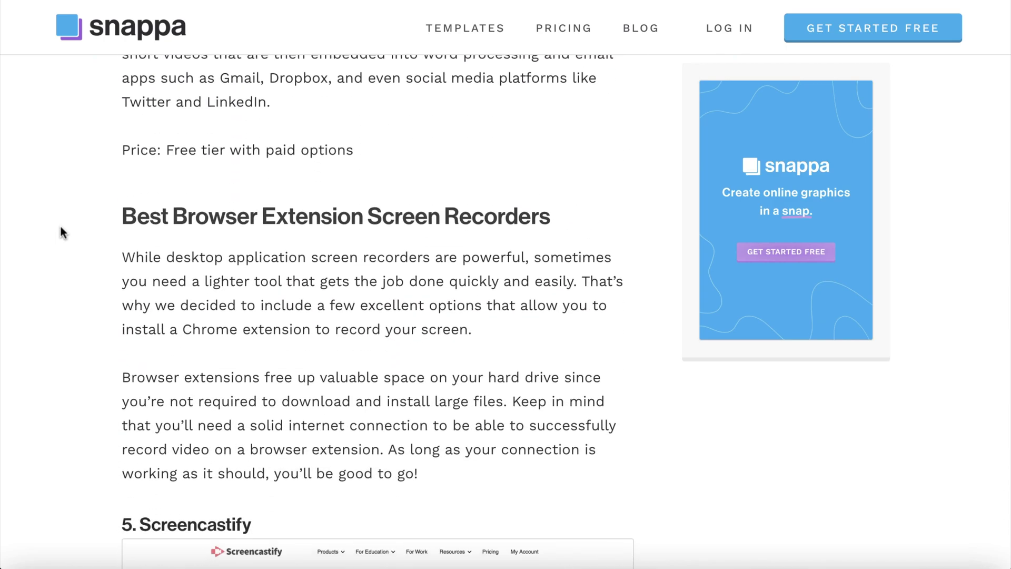
{"action": "scroll", "coordinate": [62, 232], "scroll_direction": "down", "scroll_amount": 15}
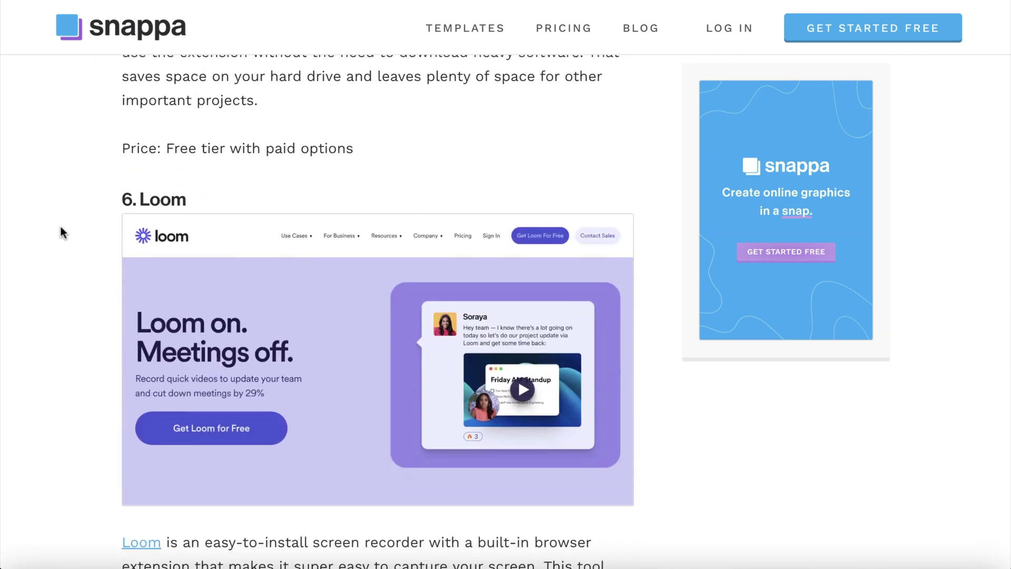
{"action": "scroll", "coordinate": [62, 233], "scroll_direction": "down", "scroll_amount": 15}
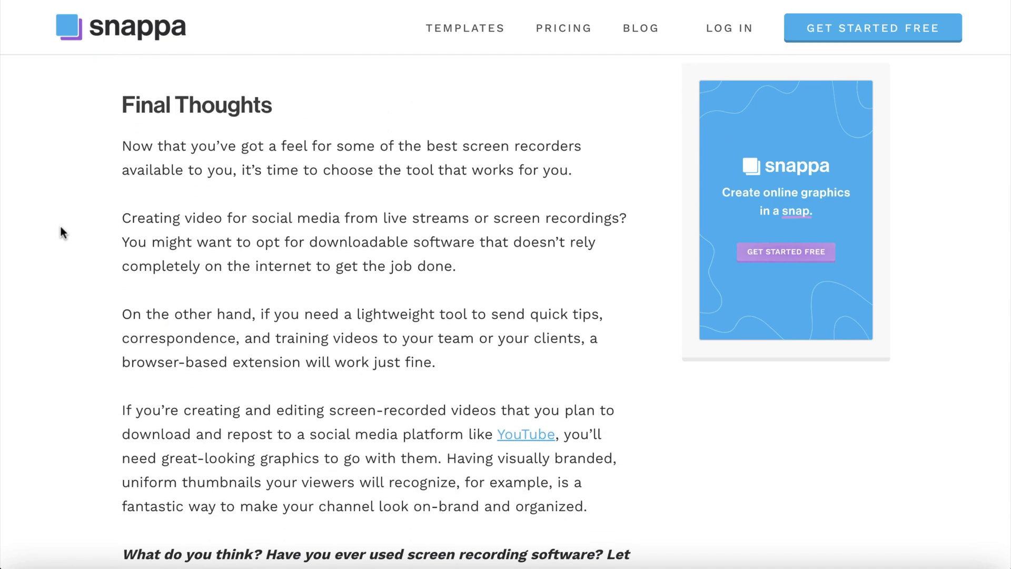